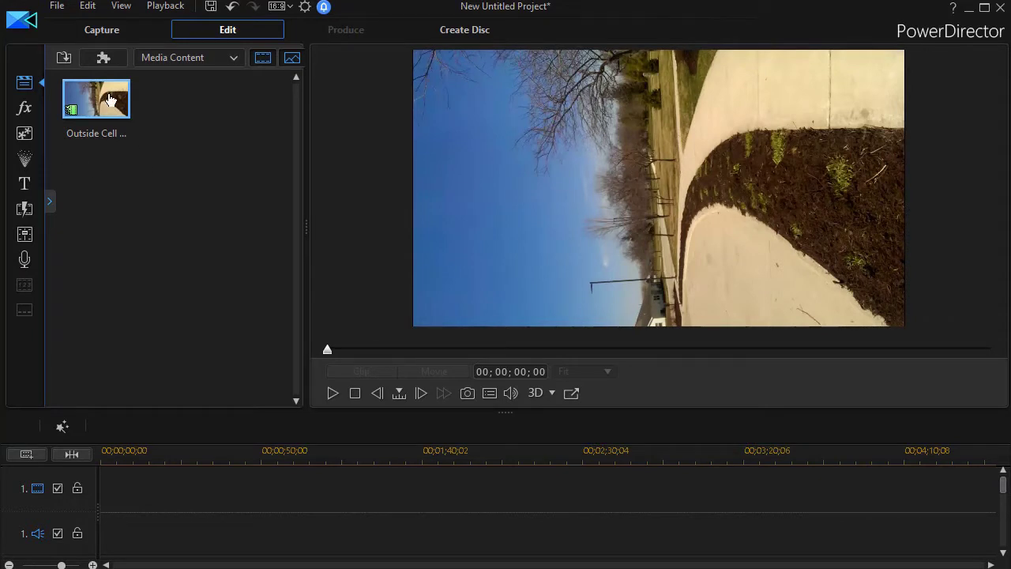
# Place the sideways 'Outside Cell Phone' clip at the start of the timeline
pyautogui.moveTo(109, 100); pyautogui.dragTo(65, 490)
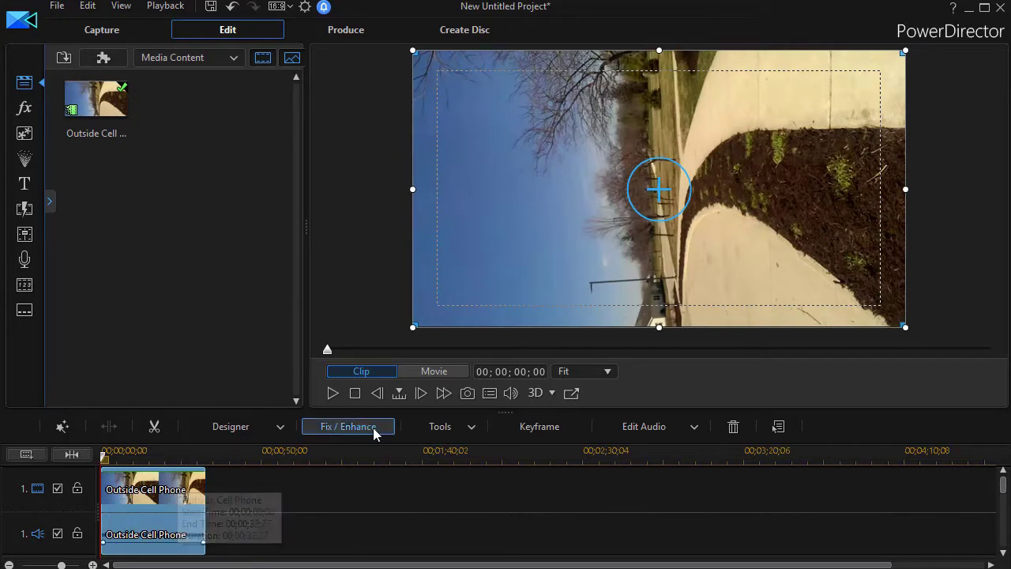
# Rotate the phone clip 90° clockwise with the Video Rotation power tool so it stands upright
pyautogui.click(451, 428)
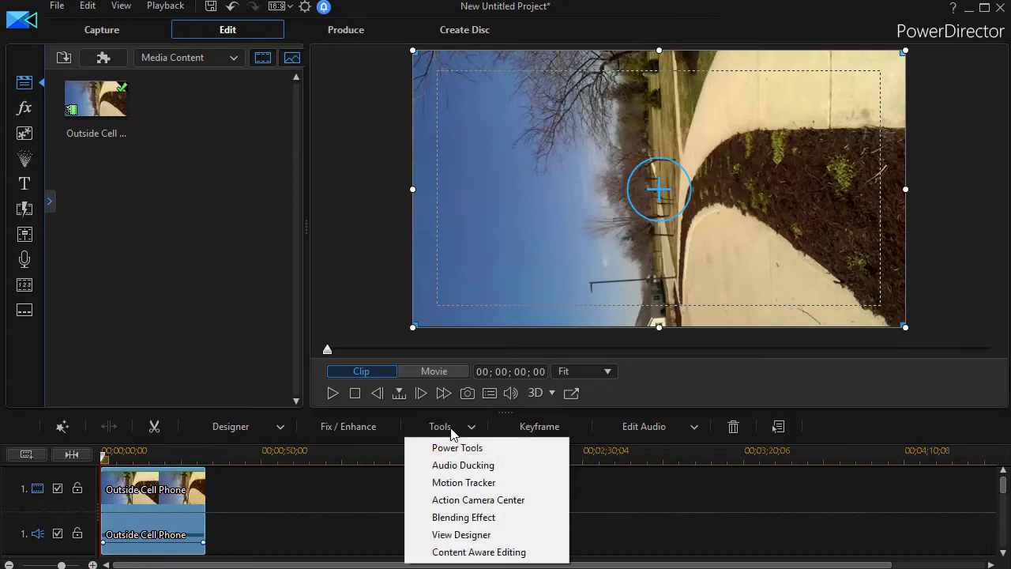
pyautogui.click(448, 451)
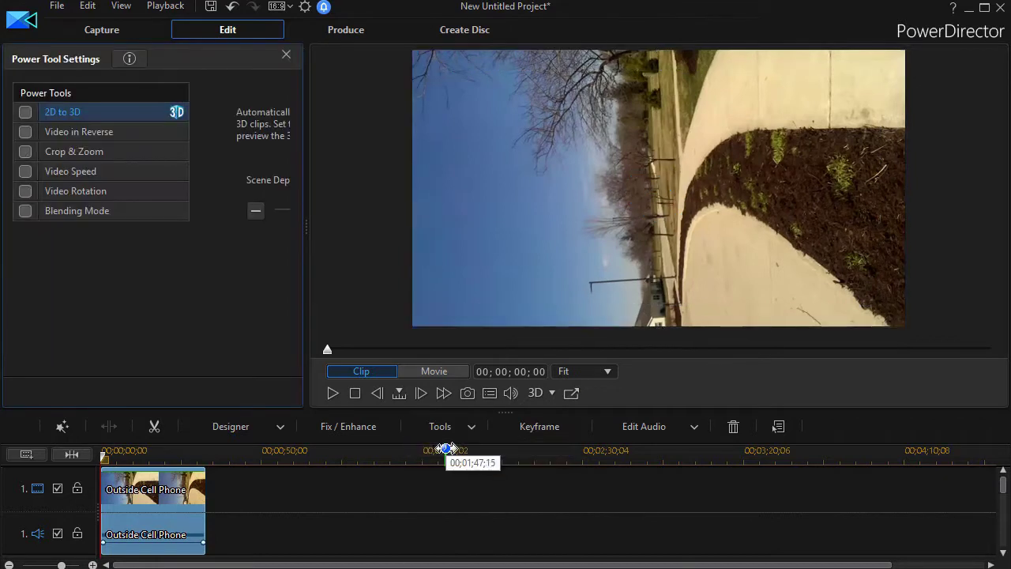
pyautogui.click(25, 193)
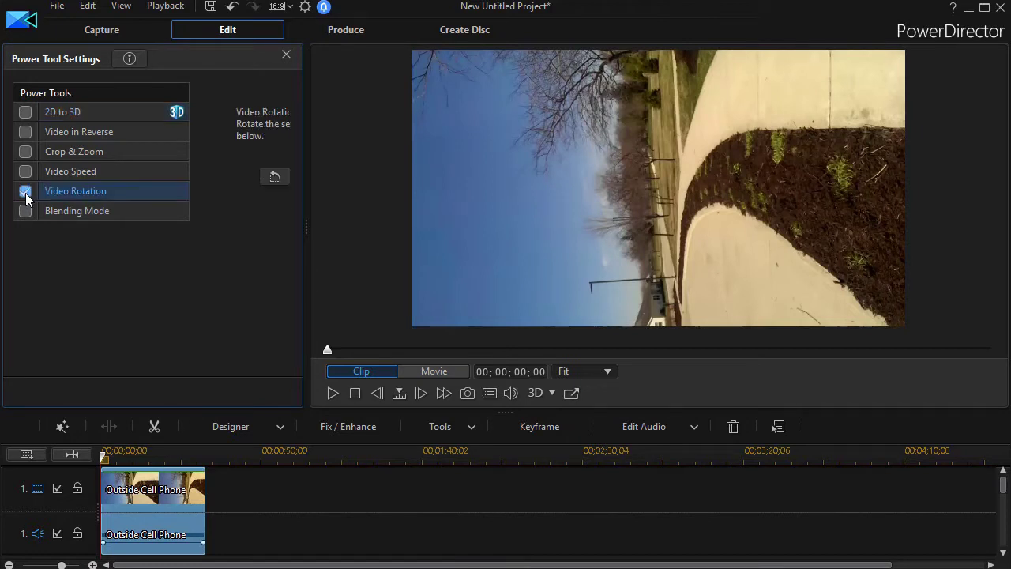
pyautogui.moveTo(305, 227); pyautogui.dragTo(450, 233)
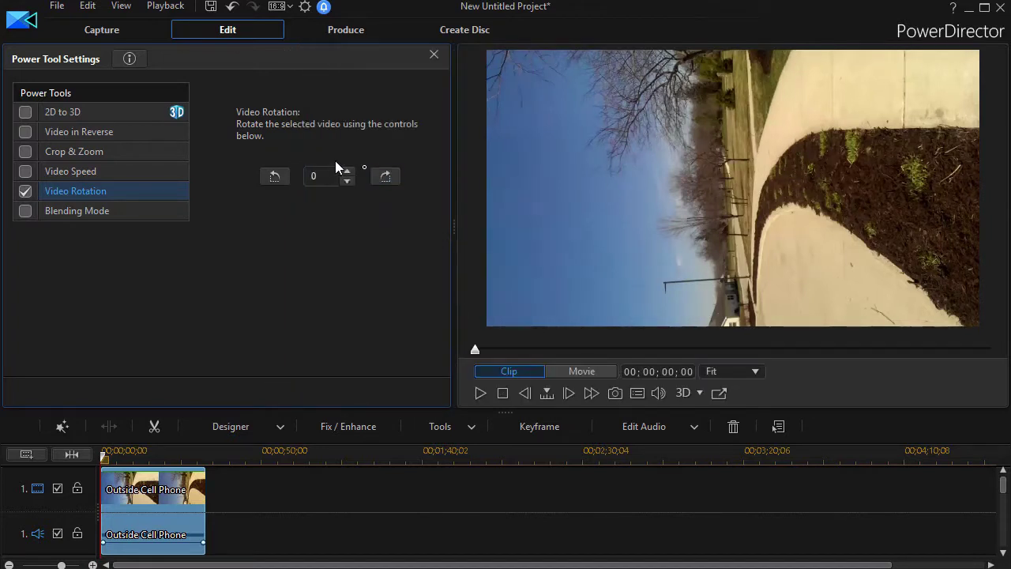
pyautogui.click(387, 176)
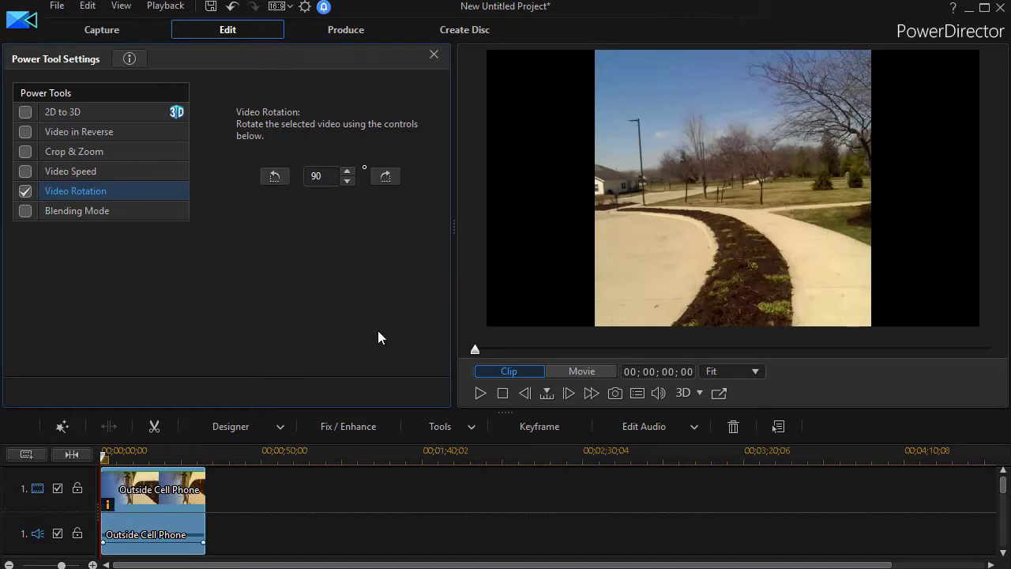
# Scale the upright clip to 0.563 in PiP Designer and centre it at X/Y 0.5
pyautogui.click(435, 56)
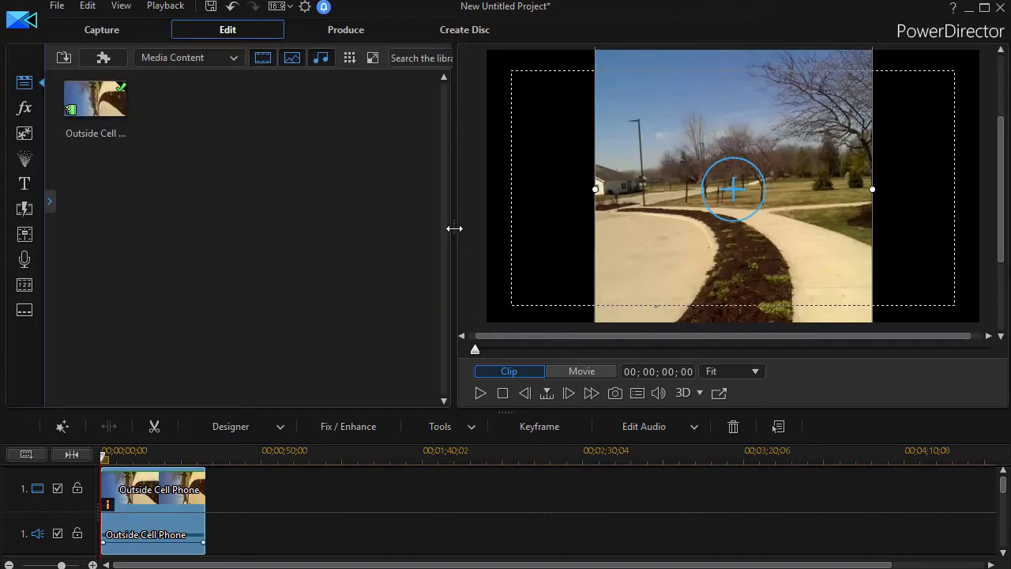
pyautogui.moveTo(453, 226); pyautogui.dragTo(262, 214)
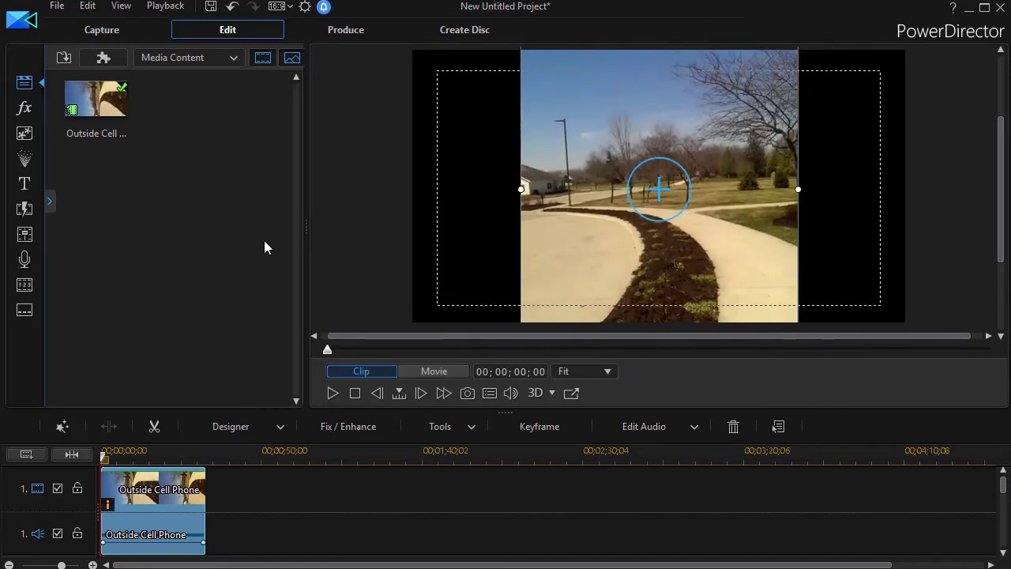
pyautogui.doubleClick(181, 497)
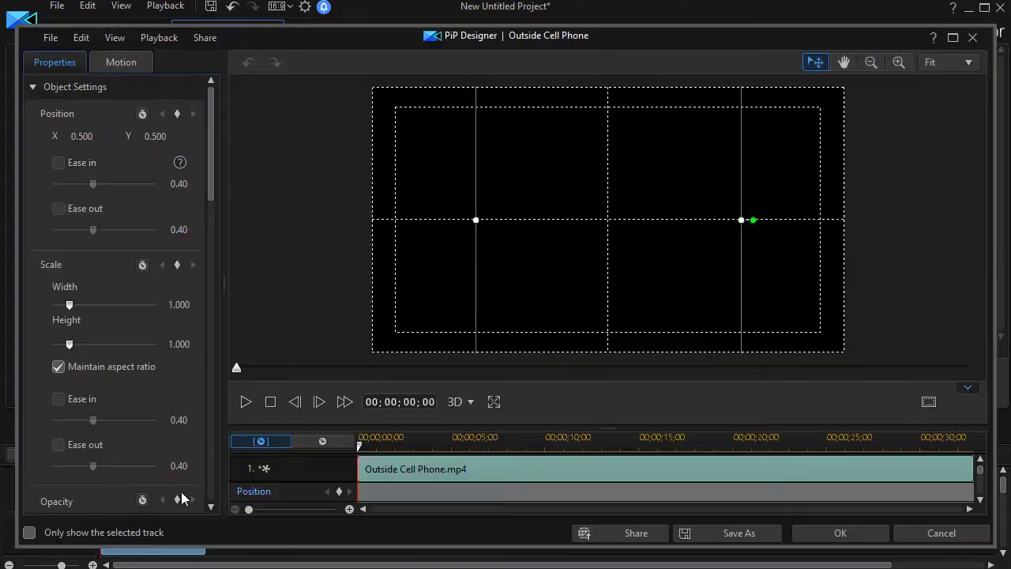
pyautogui.moveTo(650, 158); pyautogui.dragTo(657, 207)
pyautogui.moveTo(686, 161); pyautogui.dragTo(607, 302)
pyautogui.moveTo(523, 321); pyautogui.dragTo(609, 103)
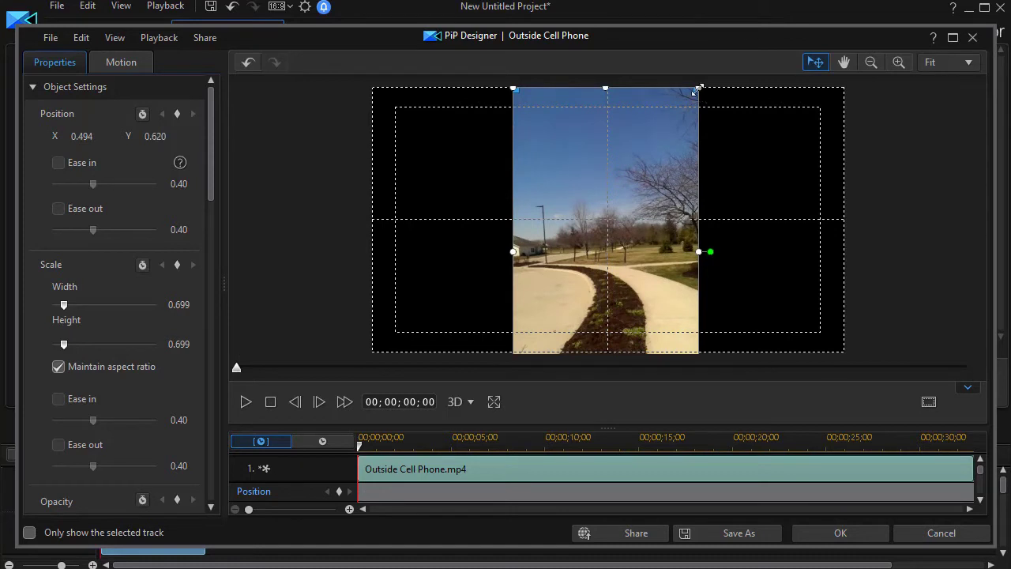
pyautogui.moveTo(698, 89); pyautogui.dragTo(651, 126)
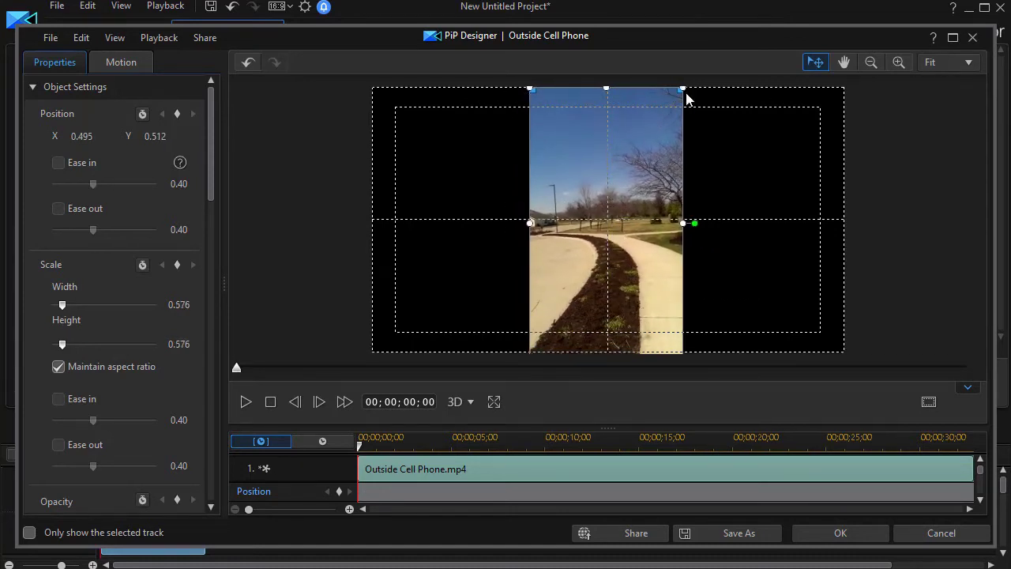
pyautogui.moveTo(677, 90); pyautogui.dragTo(654, 98)
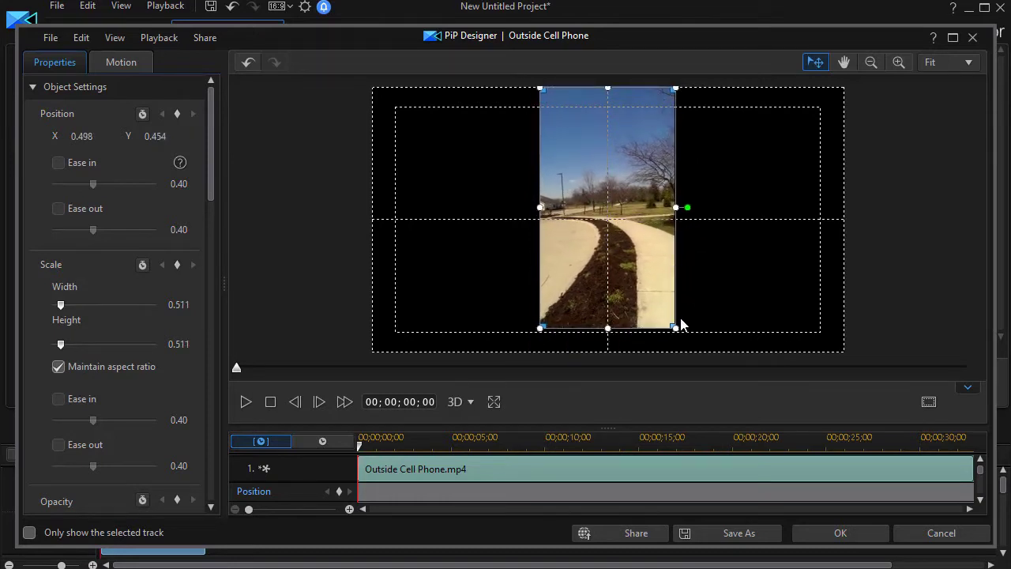
pyautogui.moveTo(676, 327); pyautogui.dragTo(684, 347)
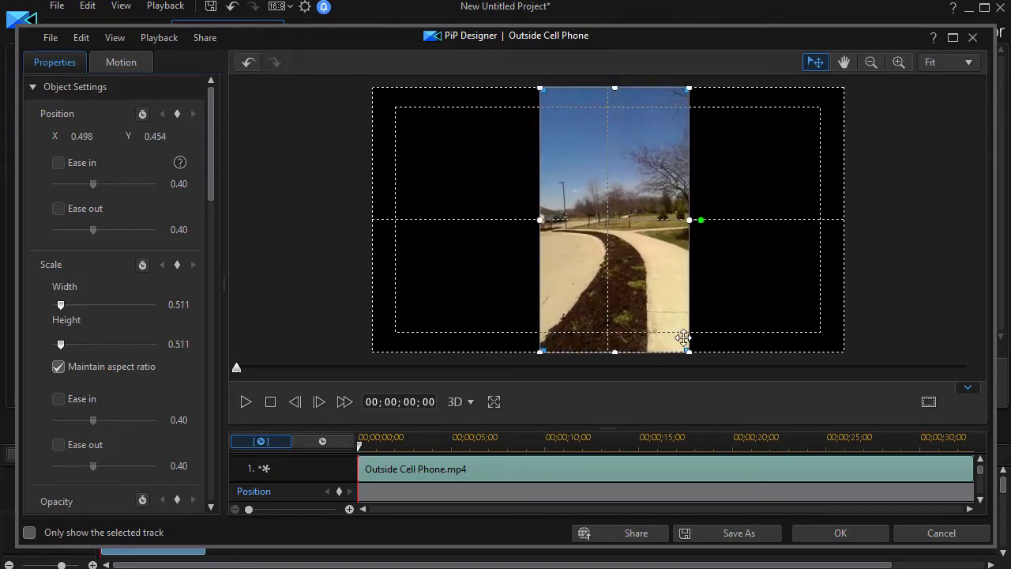
pyautogui.moveTo(658, 135); pyautogui.dragTo(657, 139)
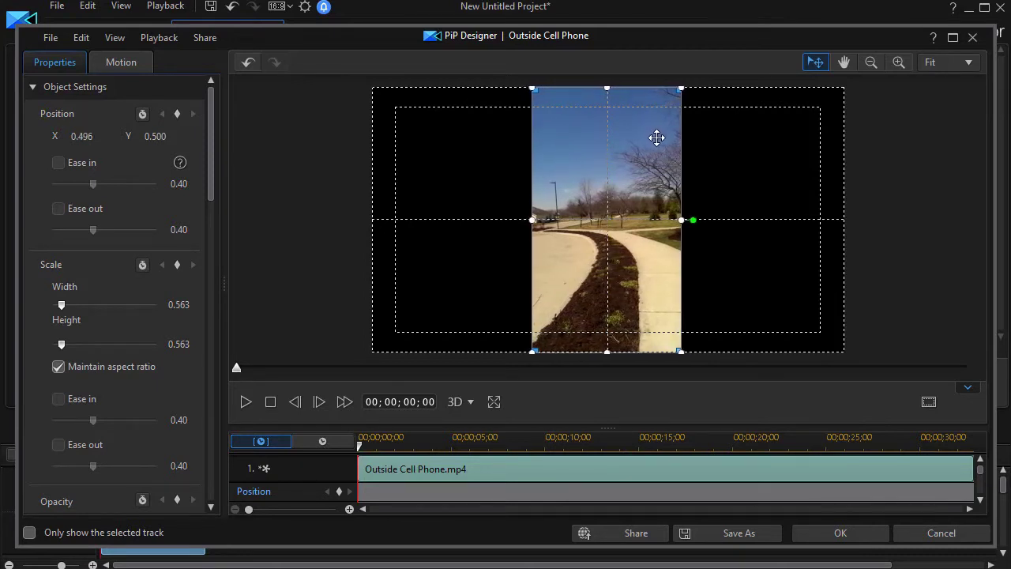
pyautogui.click(840, 534)
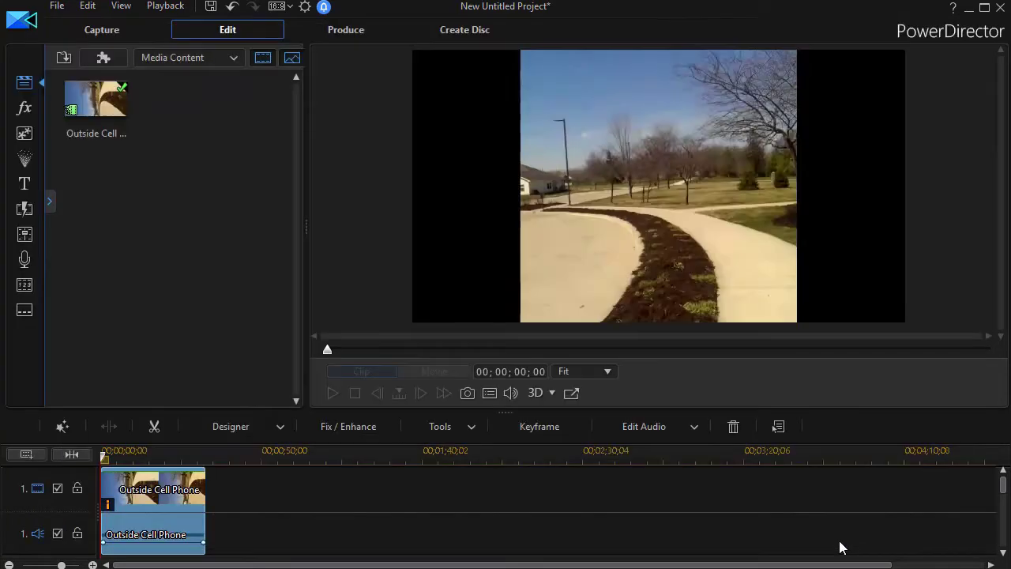
# Add a third video/audio track and 2 effect tracks through Add Tracks
pyautogui.click(698, 167)
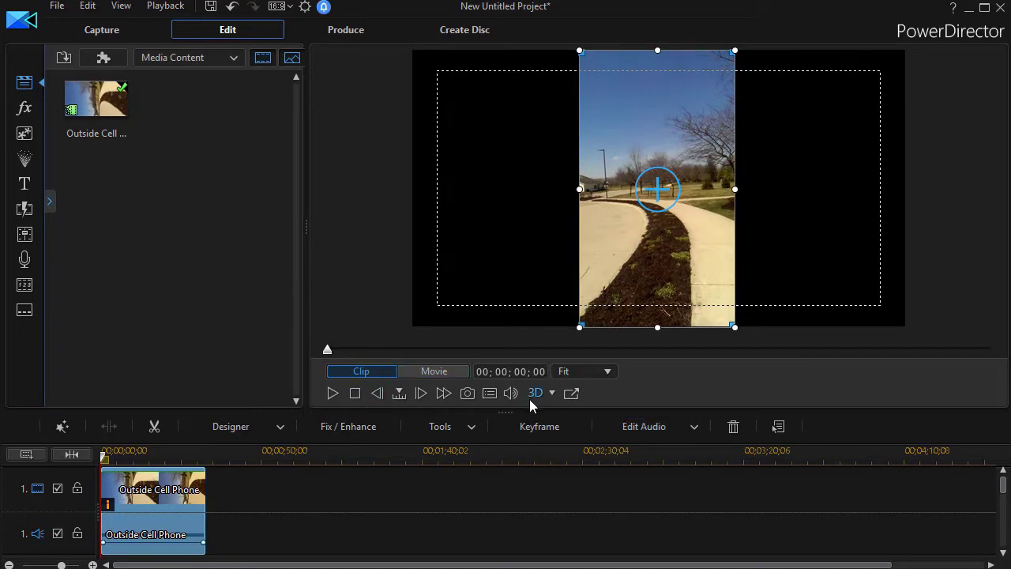
pyautogui.moveTo(506, 411); pyautogui.dragTo(525, 244)
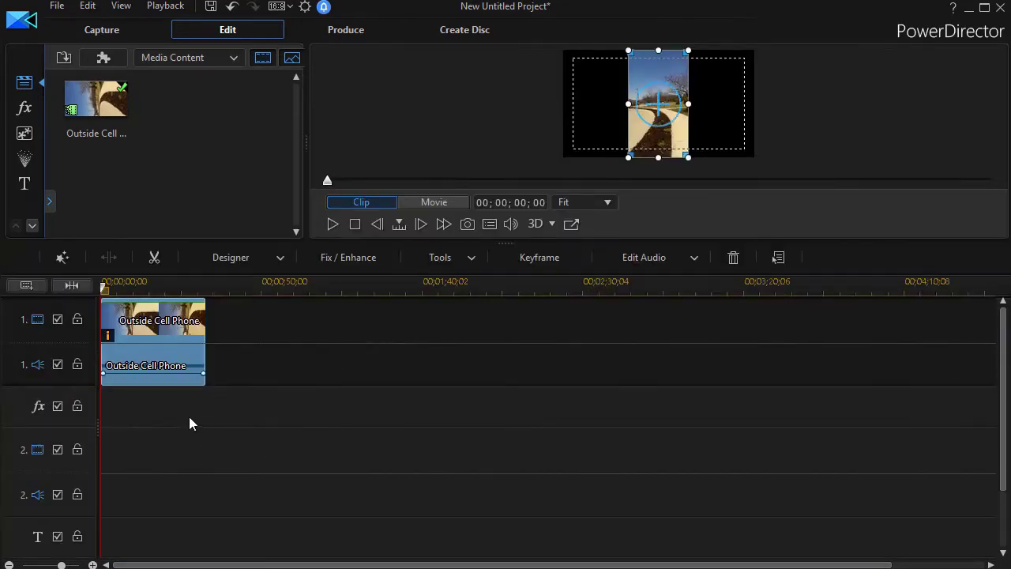
pyautogui.rightClick(310, 409)
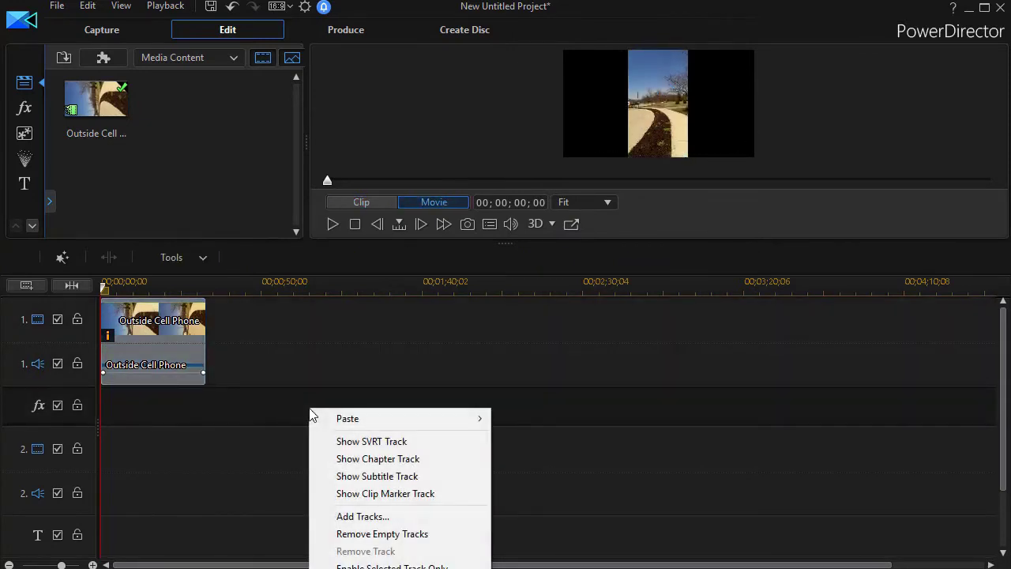
pyautogui.click(384, 517)
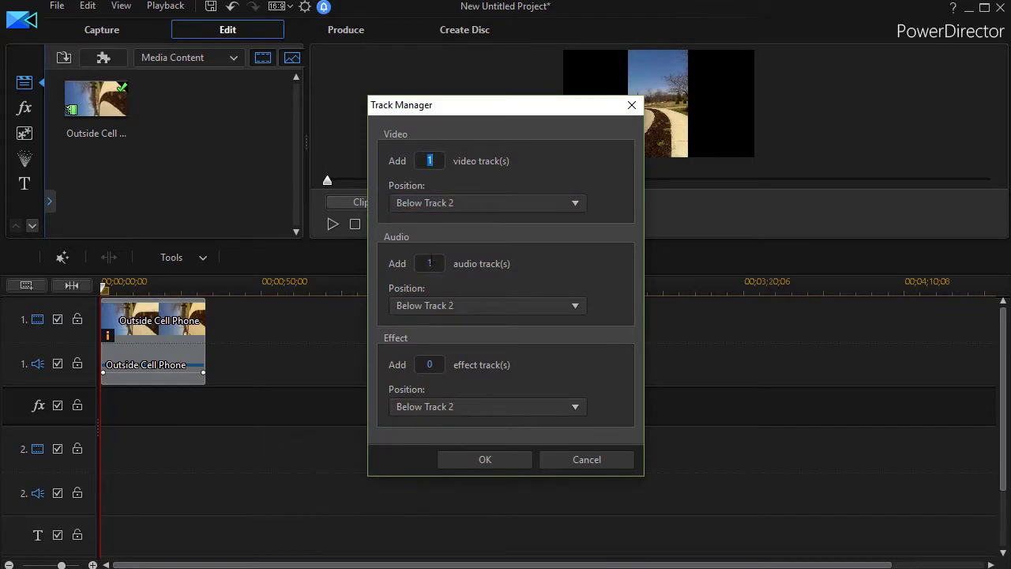
pyautogui.click(435, 364)
pyautogui.write('2')
pyautogui.click(500, 460)
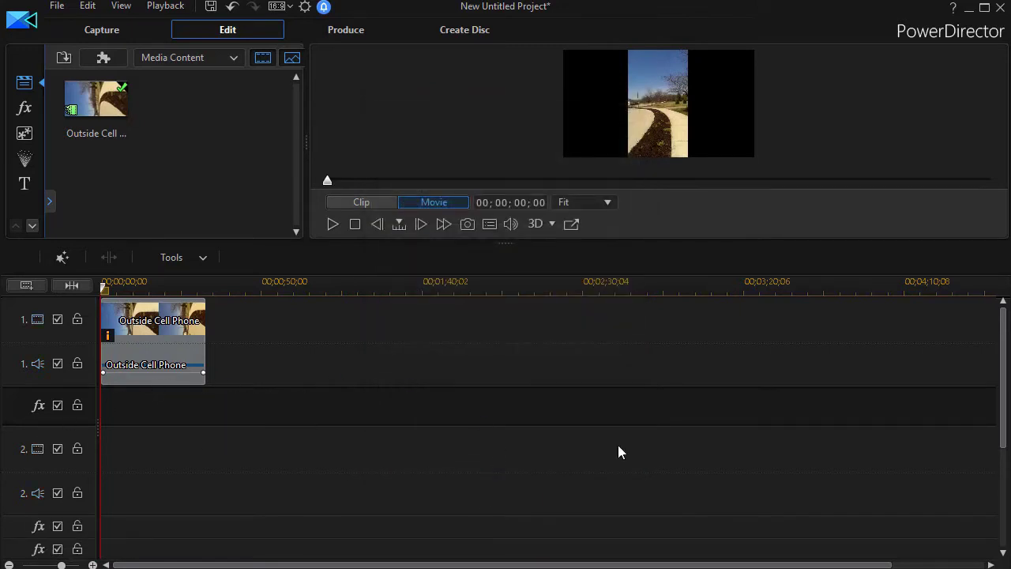
# Move the second effect track up so it sits just above the title track
pyautogui.moveTo(1004, 402); pyautogui.dragTo(1004, 467)
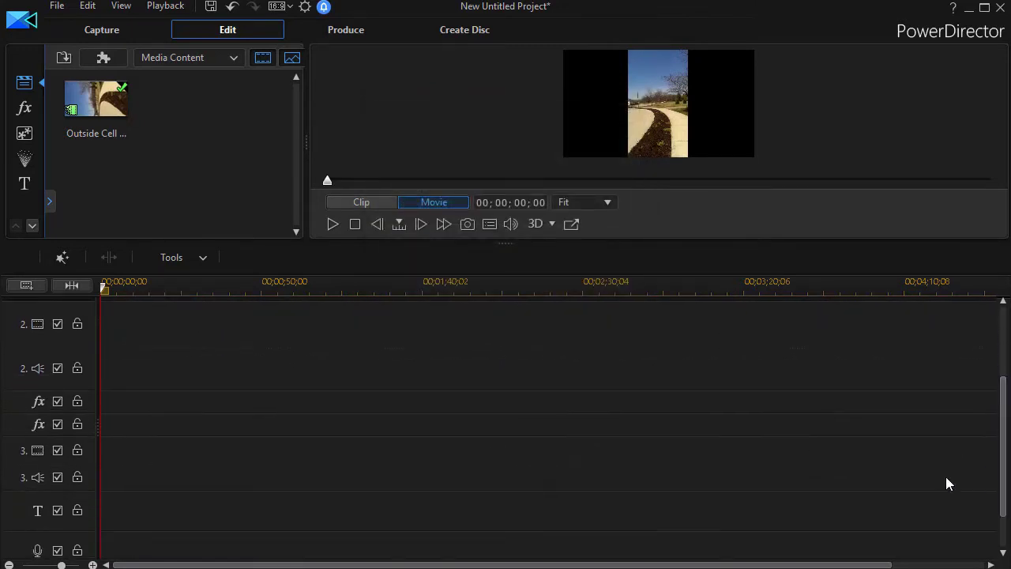
pyautogui.click(27, 431)
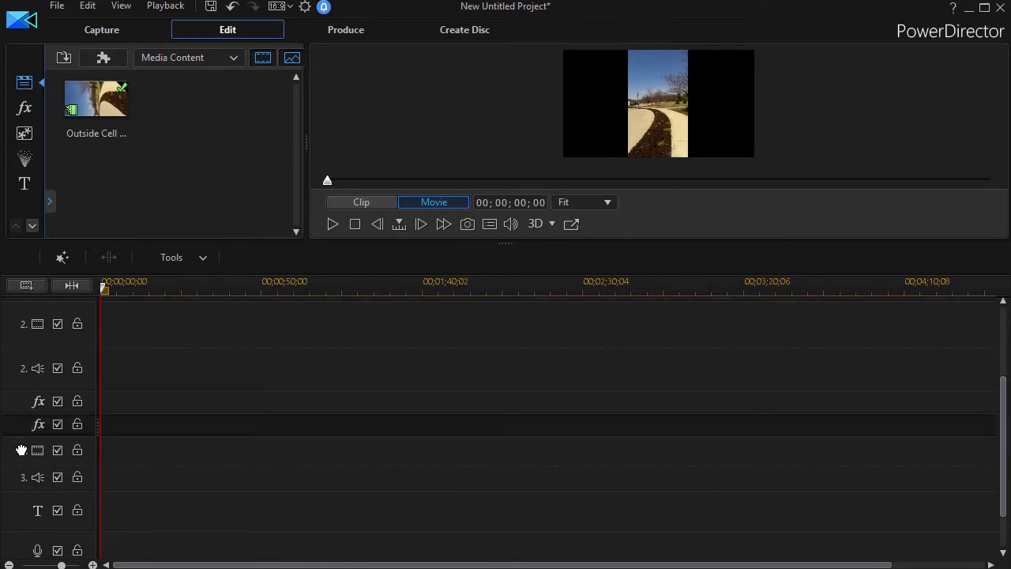
pyautogui.click(11, 501)
pyautogui.moveTo(11, 501); pyautogui.dragTo(12, 502)
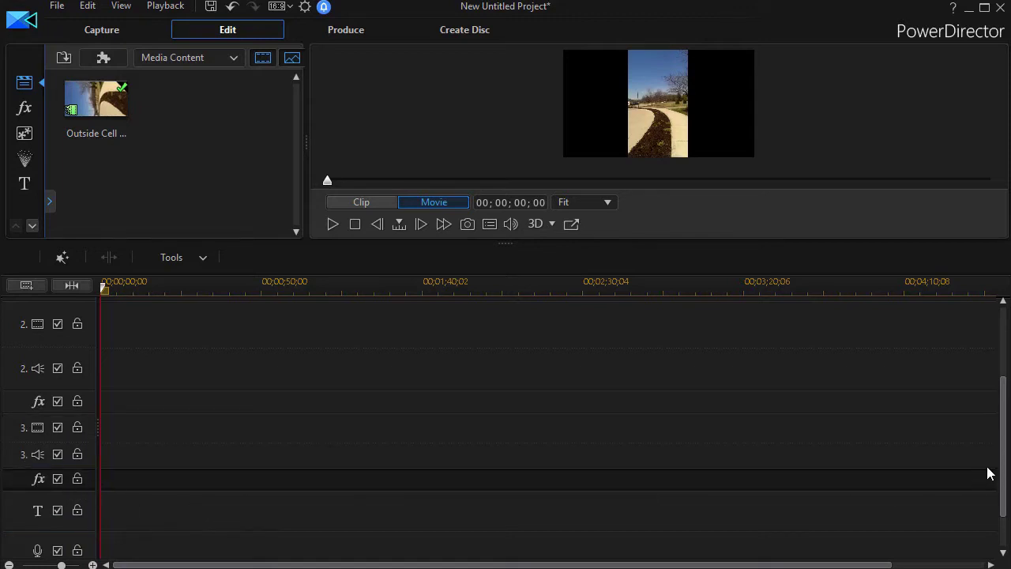
pyautogui.moveTo(1007, 454); pyautogui.dragTo(1004, 316)
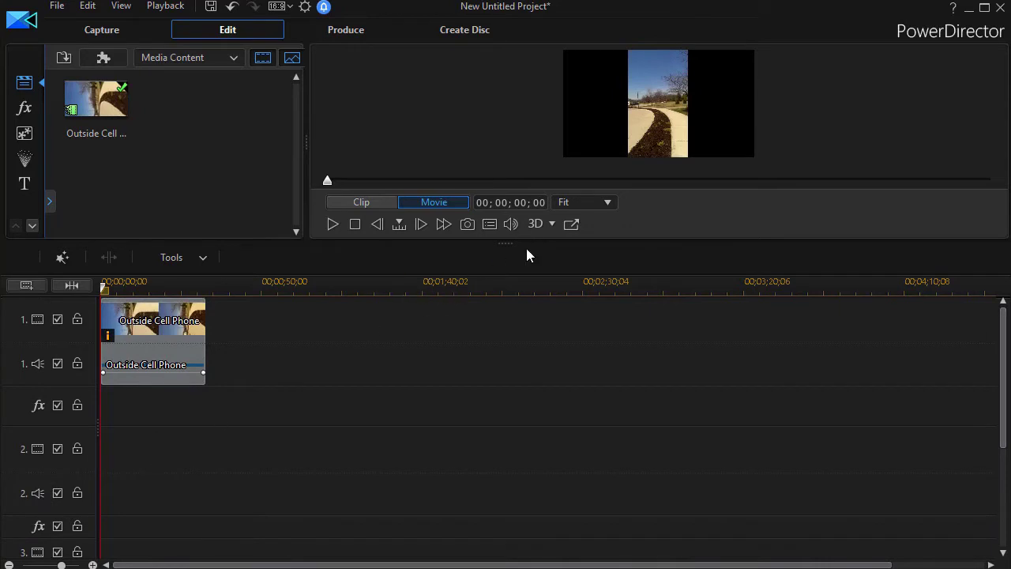
pyautogui.moveTo(504, 244); pyautogui.dragTo(488, 412)
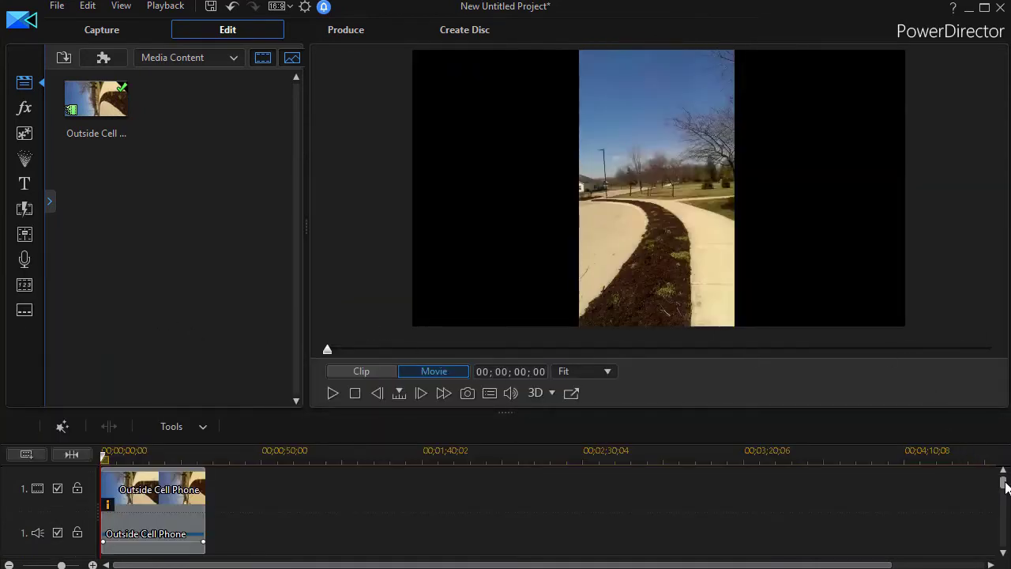
# Copy the phone clip and paste a copy onto track 2
pyautogui.moveTo(1005, 486)
pyautogui.mouseDown()
pyautogui.moveTo(1004, 515)
pyautogui.moveTo(1005, 483)
pyautogui.mouseUp()
pyautogui.rightClick(173, 493)
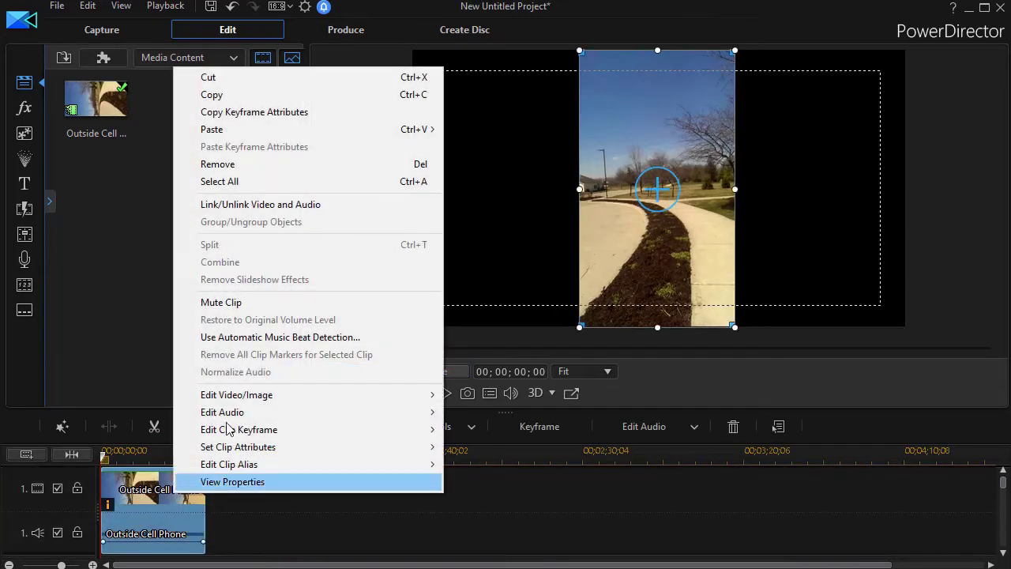
pyautogui.click(237, 95)
pyautogui.moveTo(1004, 484); pyautogui.dragTo(1004, 514)
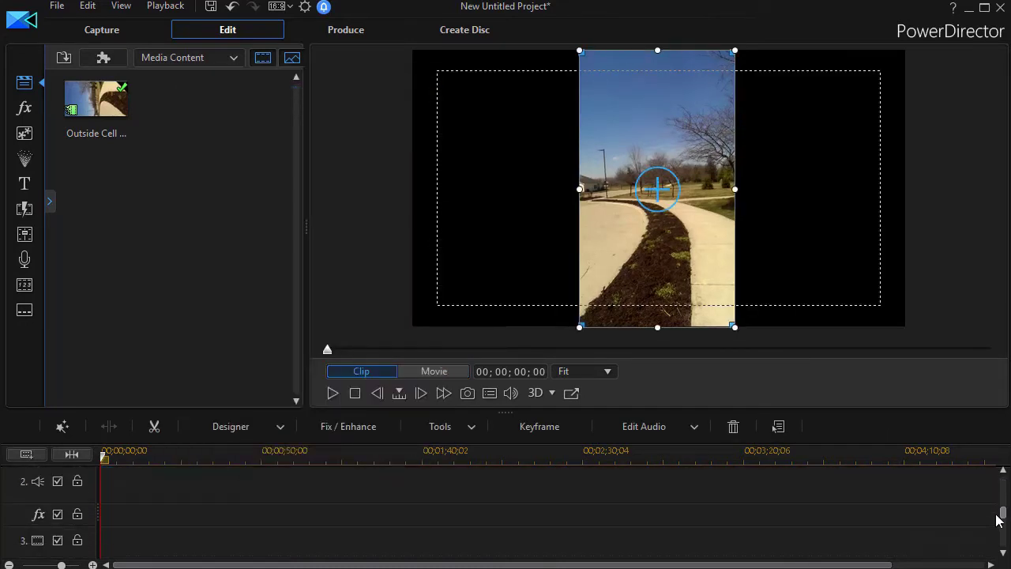
pyautogui.rightClick(162, 492)
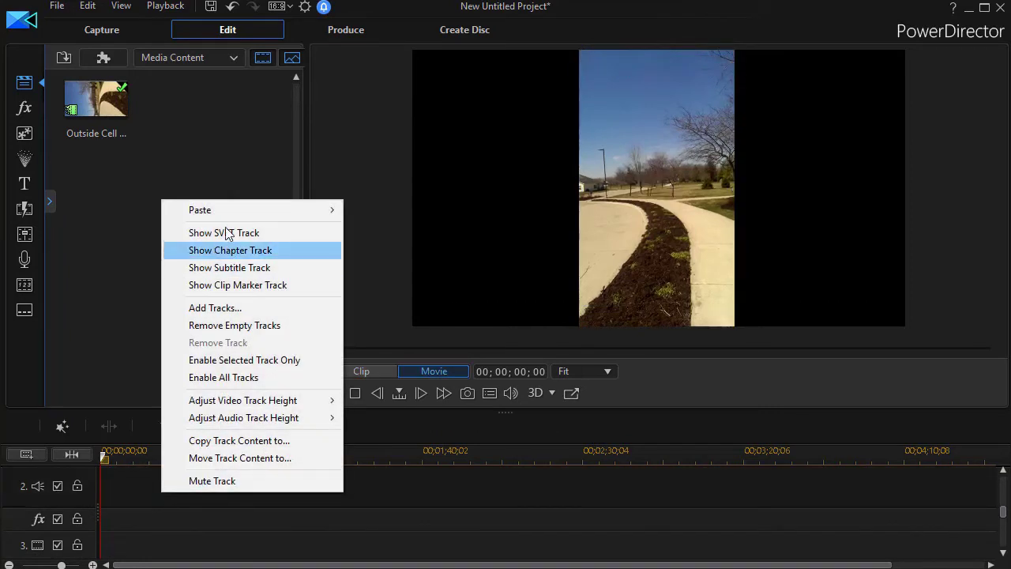
pyautogui.moveTo(216, 212)
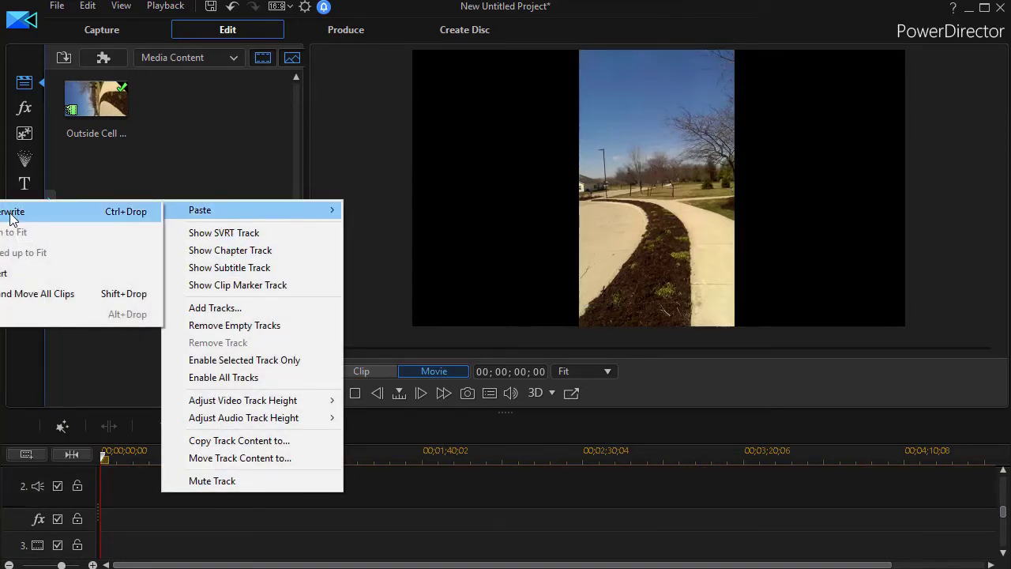
pyautogui.click(14, 215)
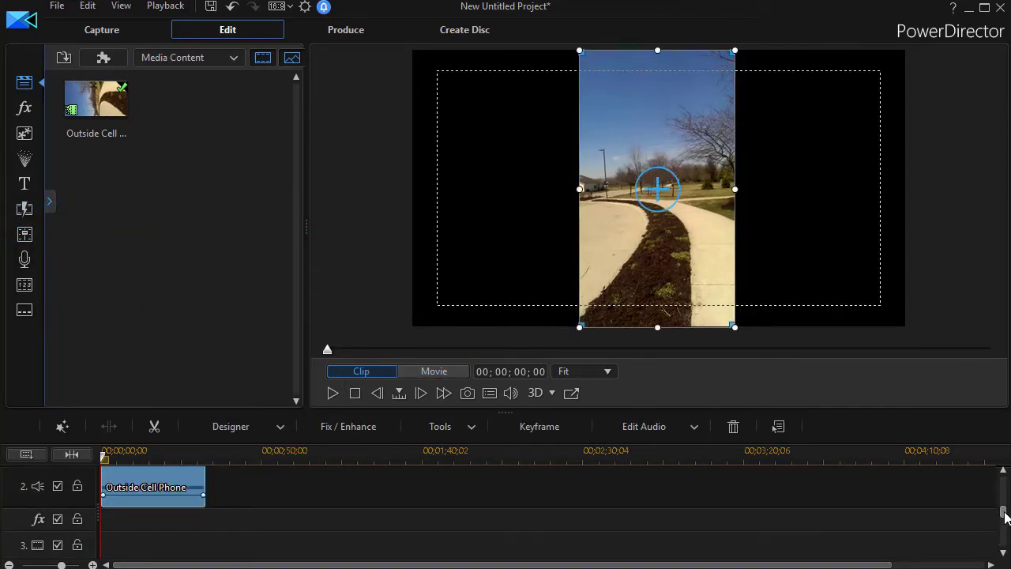
# Paste another copy onto track 3, then disable the audio of tracks 3 and 2
pyautogui.moveTo(1002, 512); pyautogui.dragTo(1006, 531)
pyautogui.rightClick(109, 494)
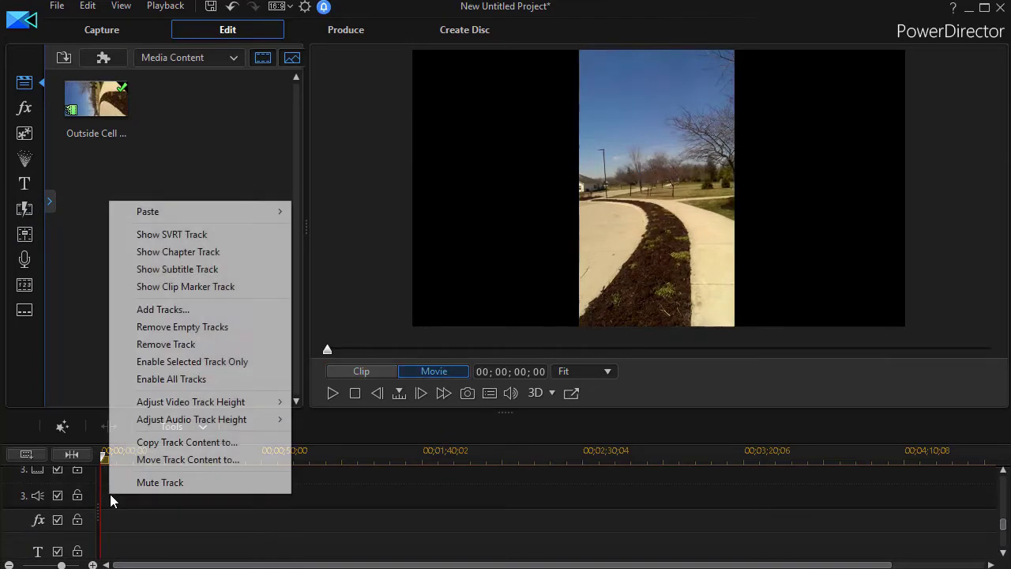
pyautogui.moveTo(158, 215)
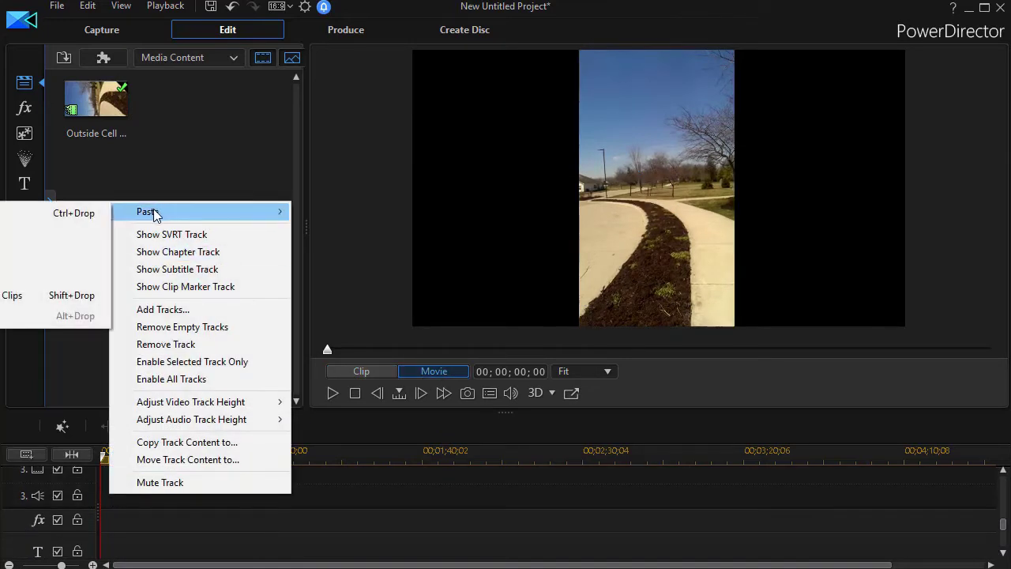
pyautogui.click(54, 213)
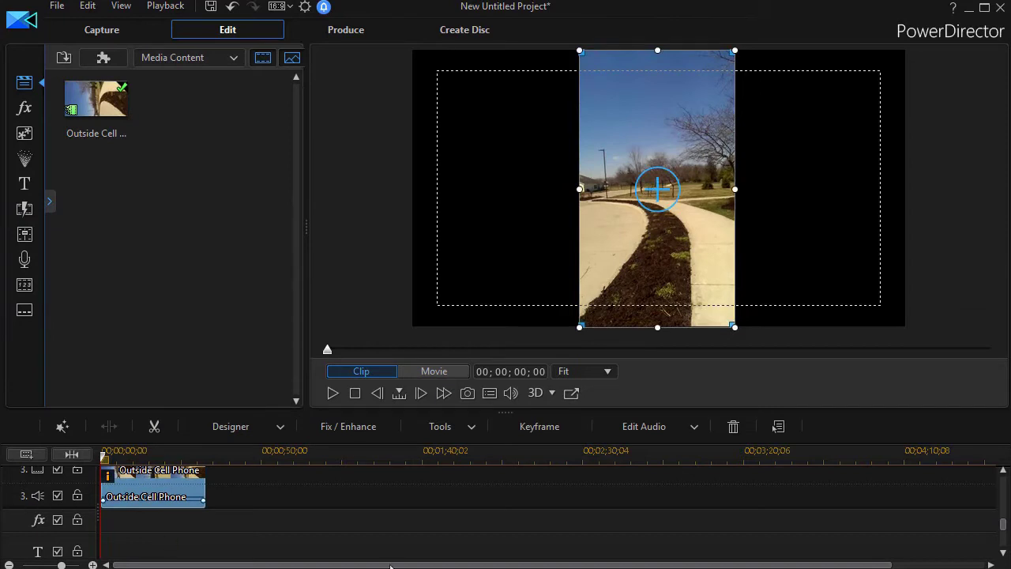
pyautogui.click(58, 496)
pyautogui.moveTo(1005, 528); pyautogui.dragTo(1002, 506)
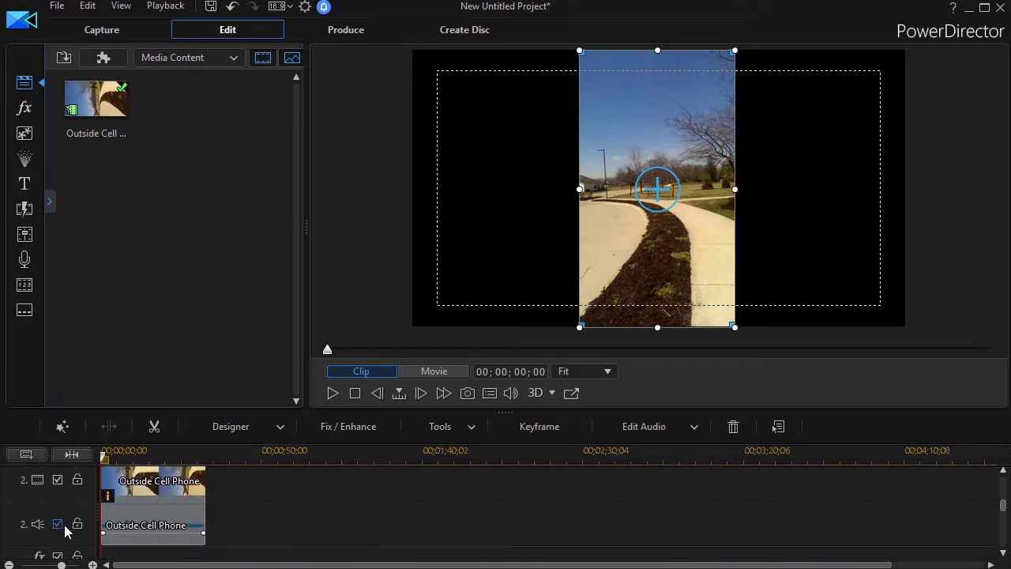
pyautogui.click(58, 525)
# Shift the track 2 copy left and the track 3 copy right in the preview
pyautogui.click(148, 506)
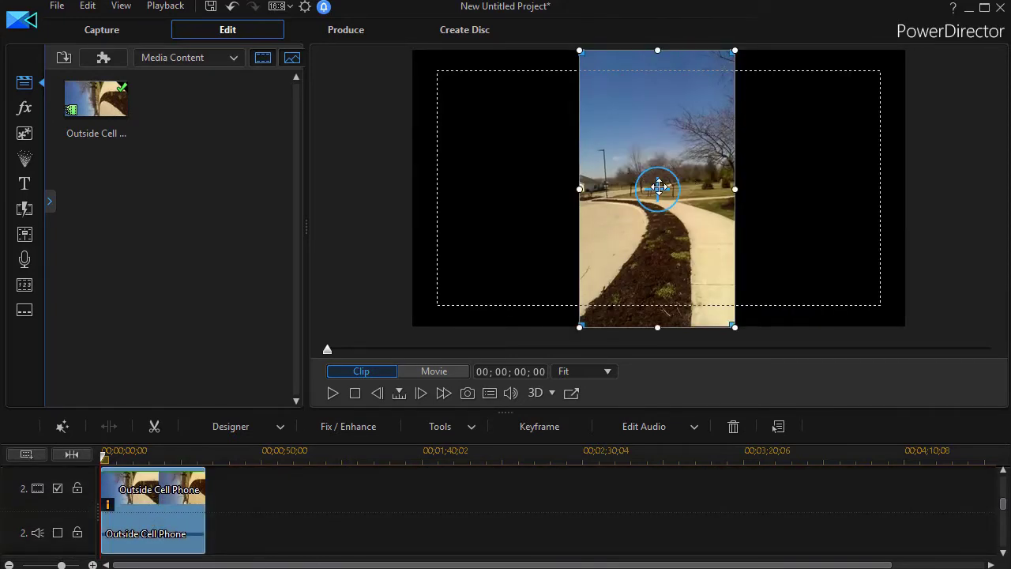
pyautogui.moveTo(659, 186); pyautogui.dragTo(502, 189)
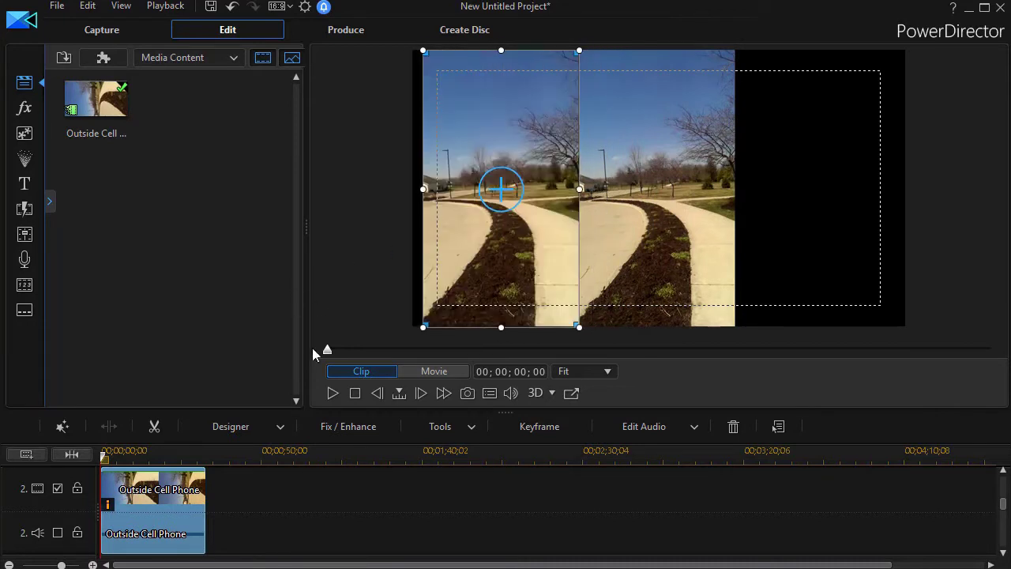
pyautogui.moveTo(1006, 506); pyautogui.dragTo(896, 542)
pyautogui.click(164, 547)
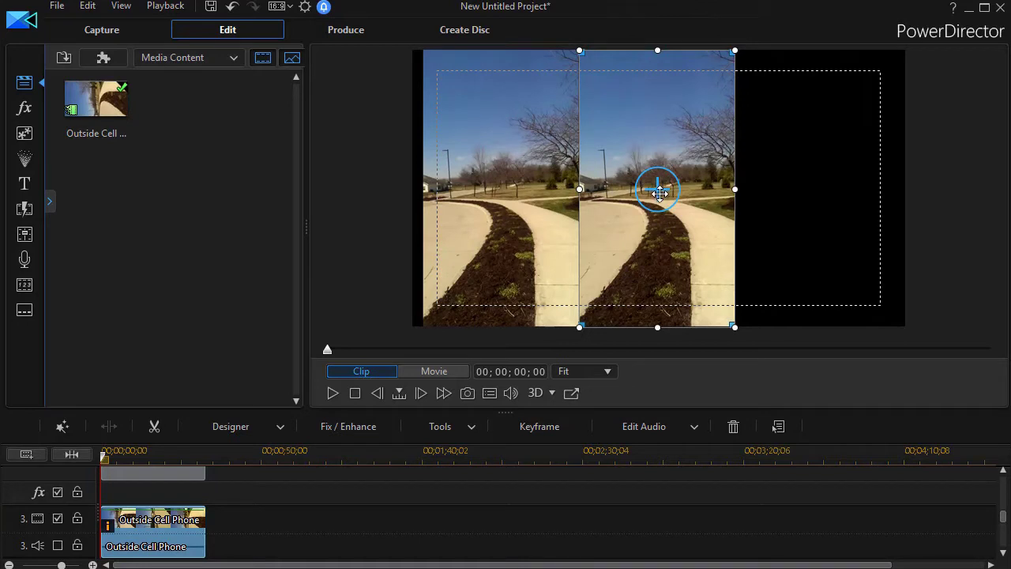
pyautogui.moveTo(656, 190); pyautogui.dragTo(819, 193)
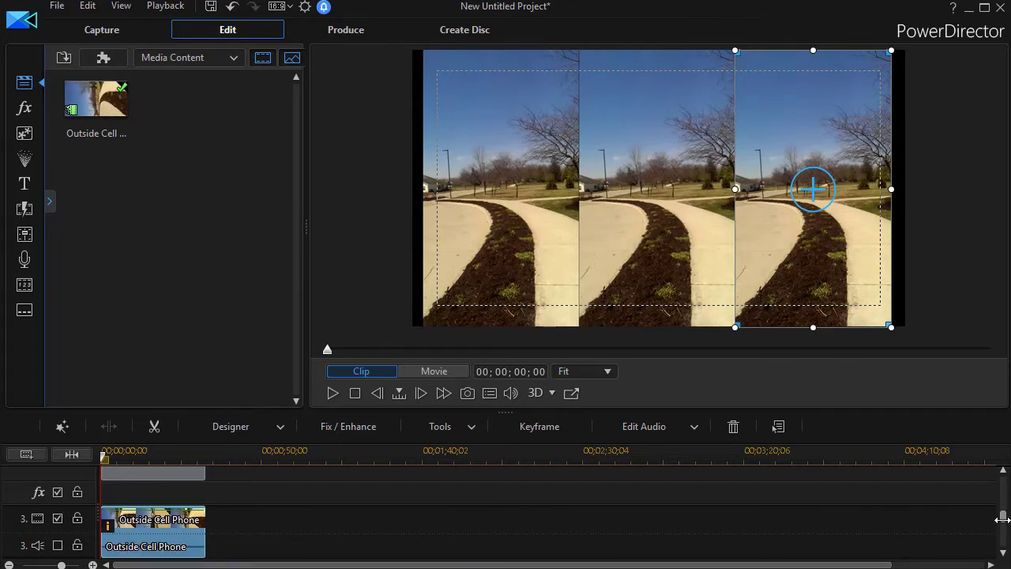
pyautogui.moveTo(1001, 516); pyautogui.dragTo(1000, 501)
pyautogui.click(152, 509)
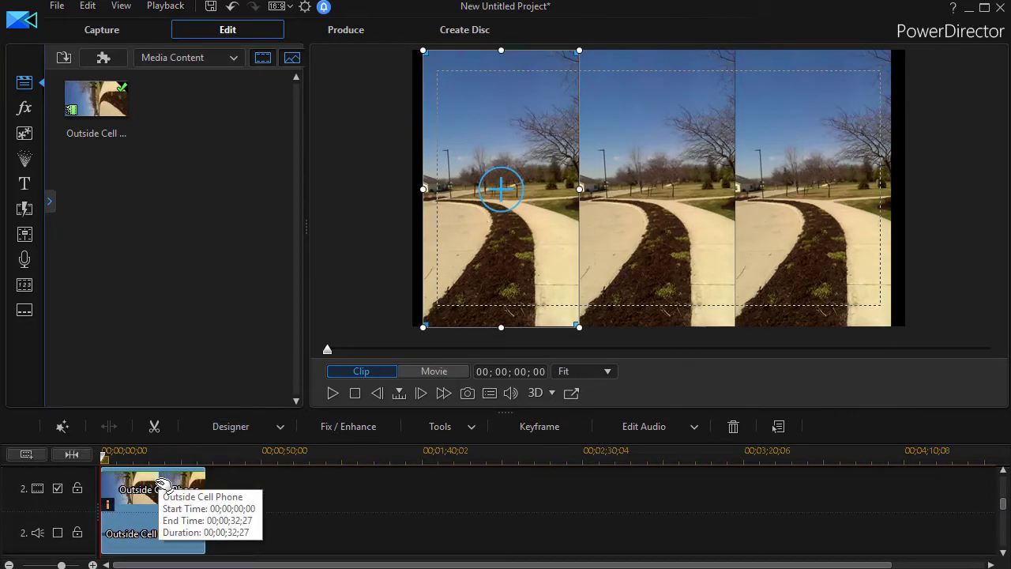
# Turn on Crop & Zoom for the left copy and open its editor in Freeform mode
pyautogui.click(472, 429)
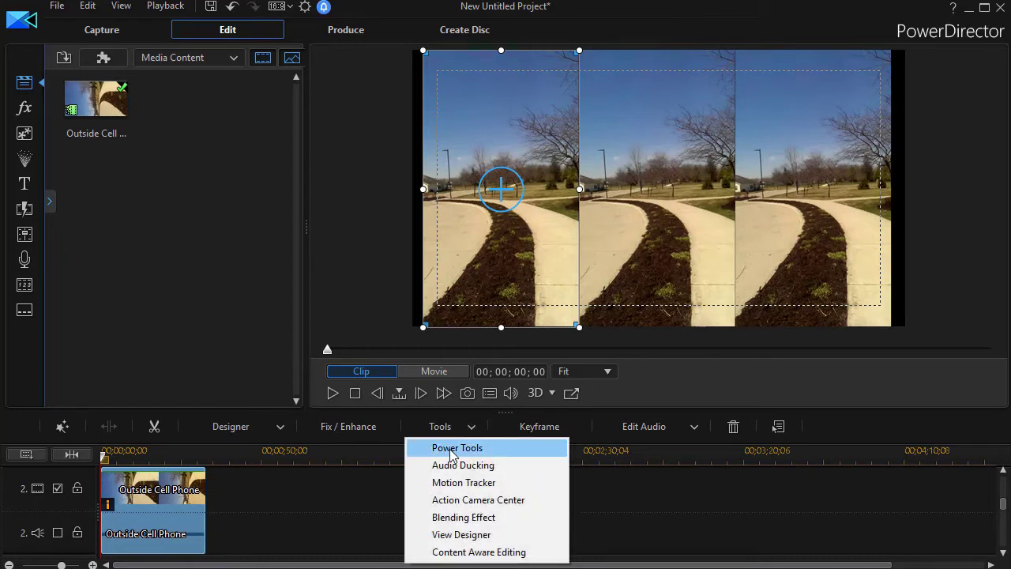
pyautogui.click(454, 448)
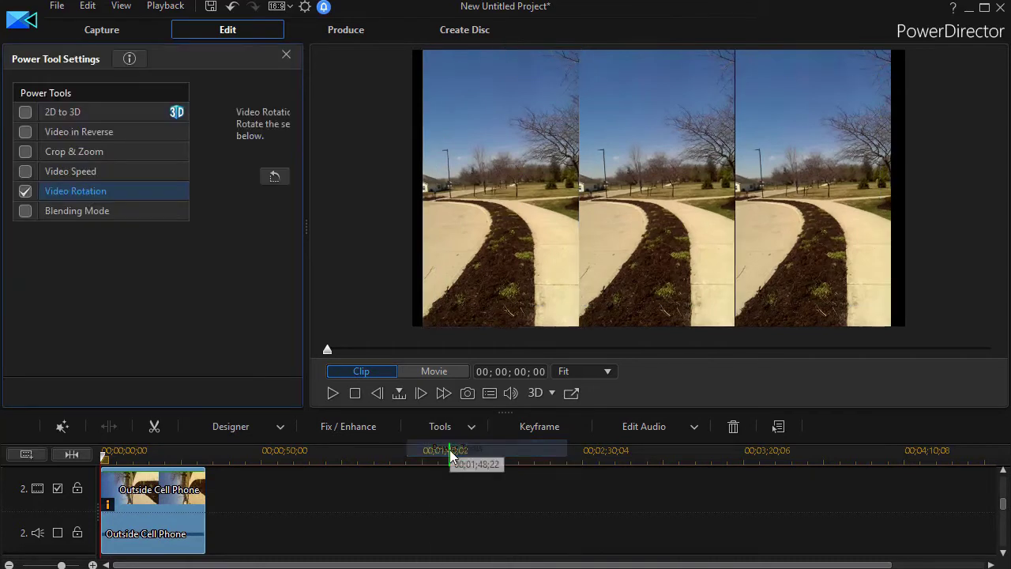
pyautogui.click(26, 156)
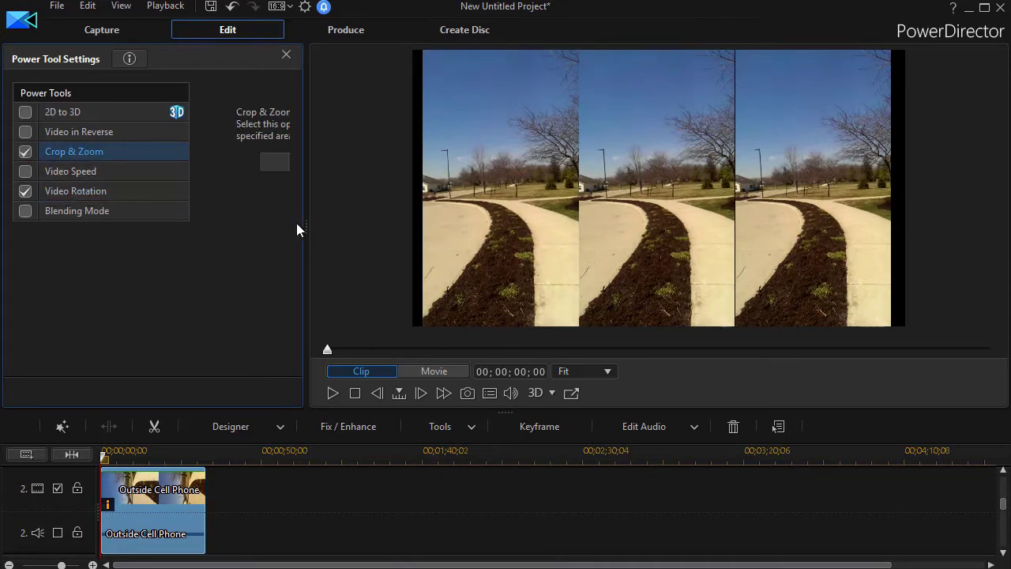
pyautogui.moveTo(305, 229); pyautogui.dragTo(483, 234)
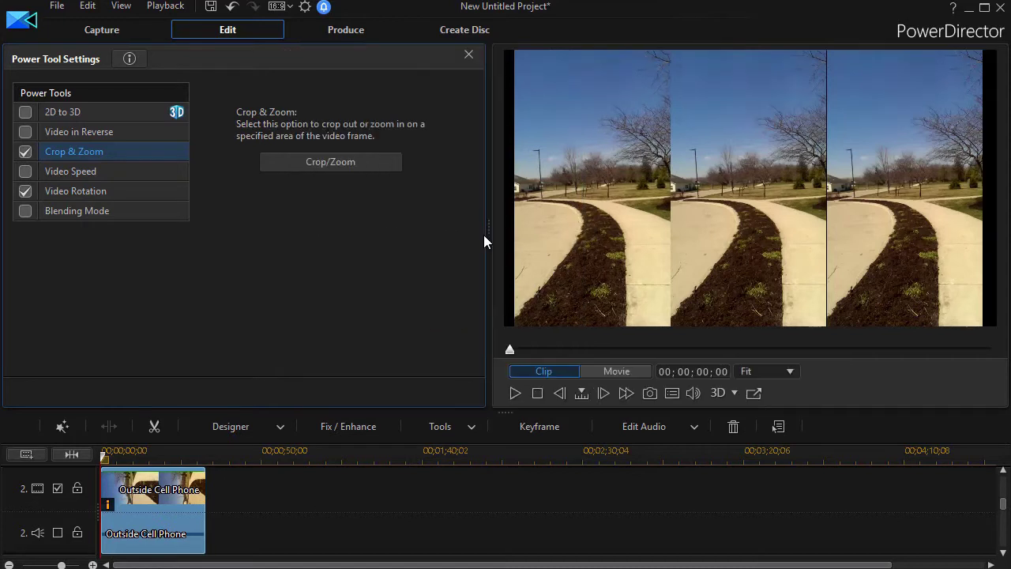
pyautogui.click(311, 159)
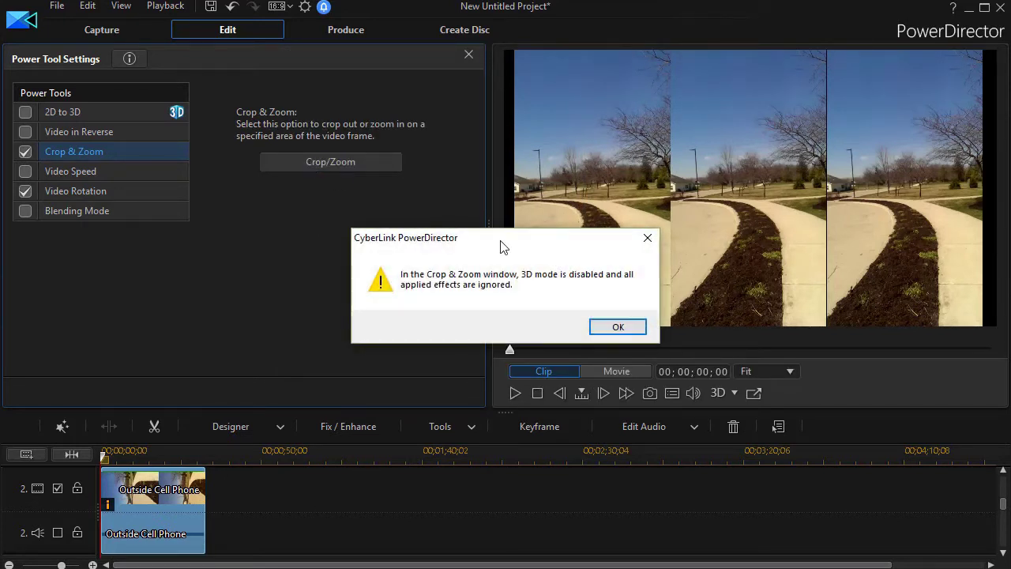
pyautogui.click(618, 328)
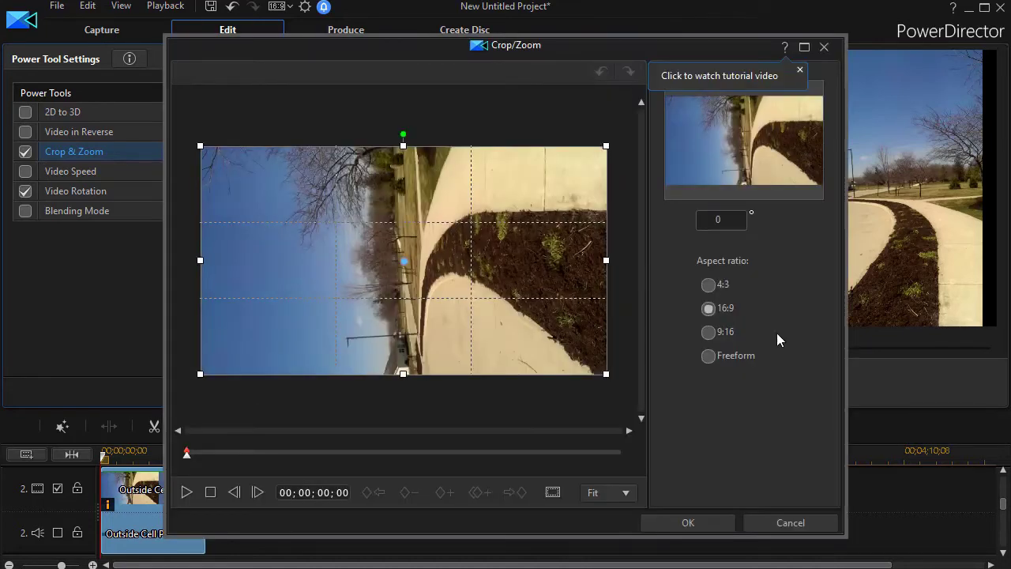
pyautogui.click(711, 357)
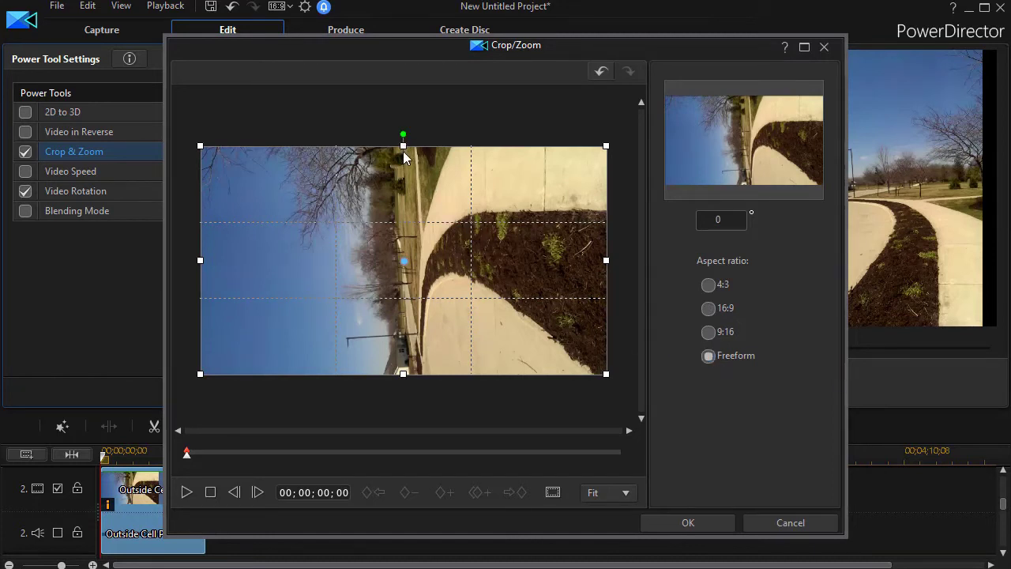
# Shrink the crop box to a thin central band, position it, and apply the crop
pyautogui.moveTo(403, 143); pyautogui.dragTo(403, 147)
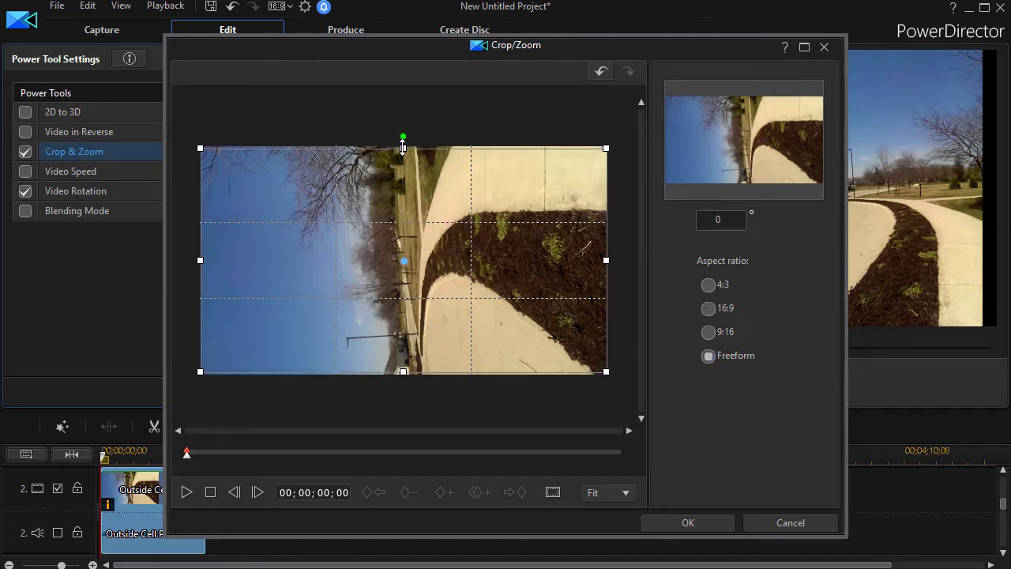
pyautogui.moveTo(403, 147); pyautogui.dragTo(404, 208)
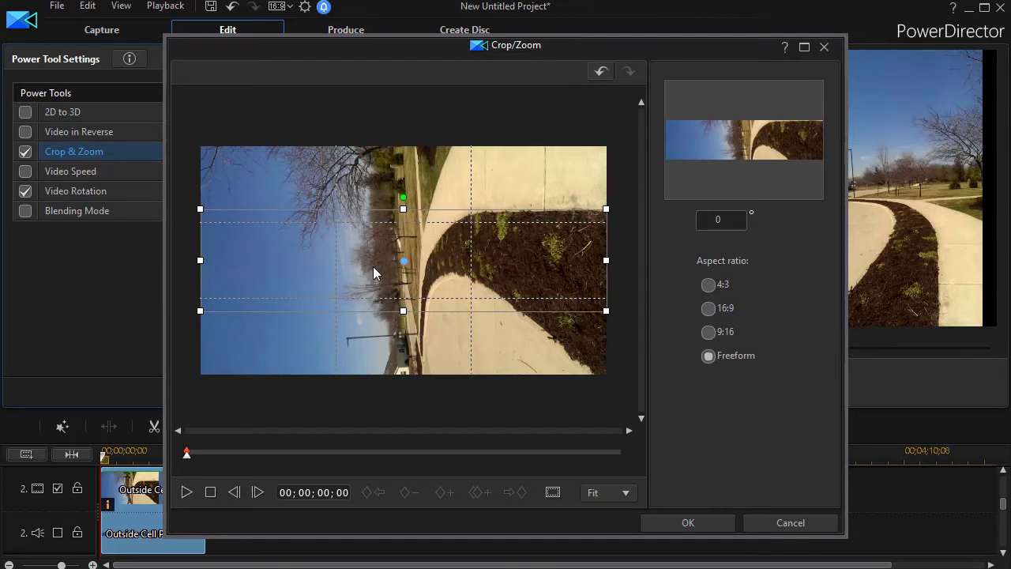
pyautogui.moveTo(402, 260); pyautogui.dragTo(407, 313)
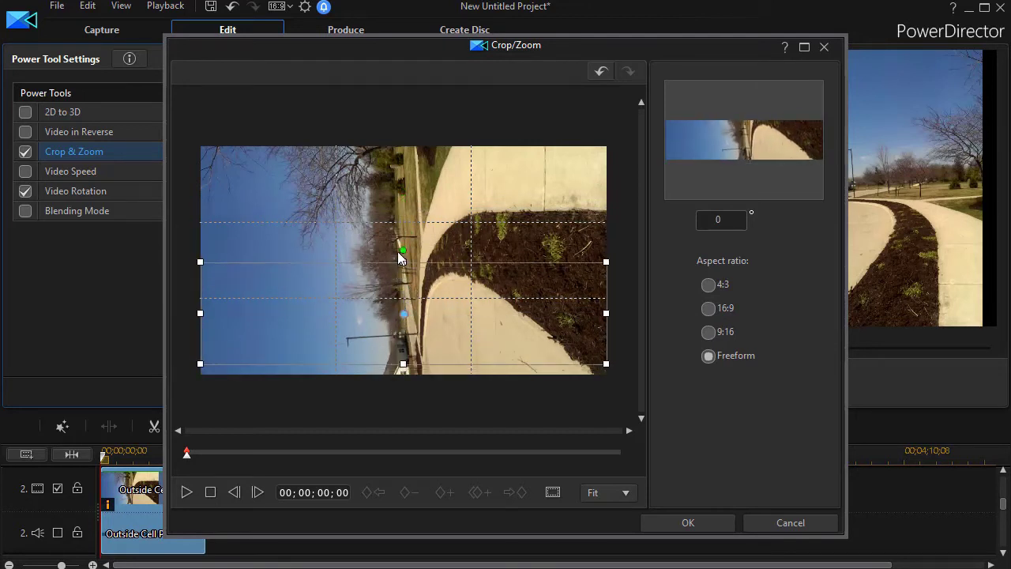
pyautogui.moveTo(402, 261); pyautogui.dragTo(403, 244)
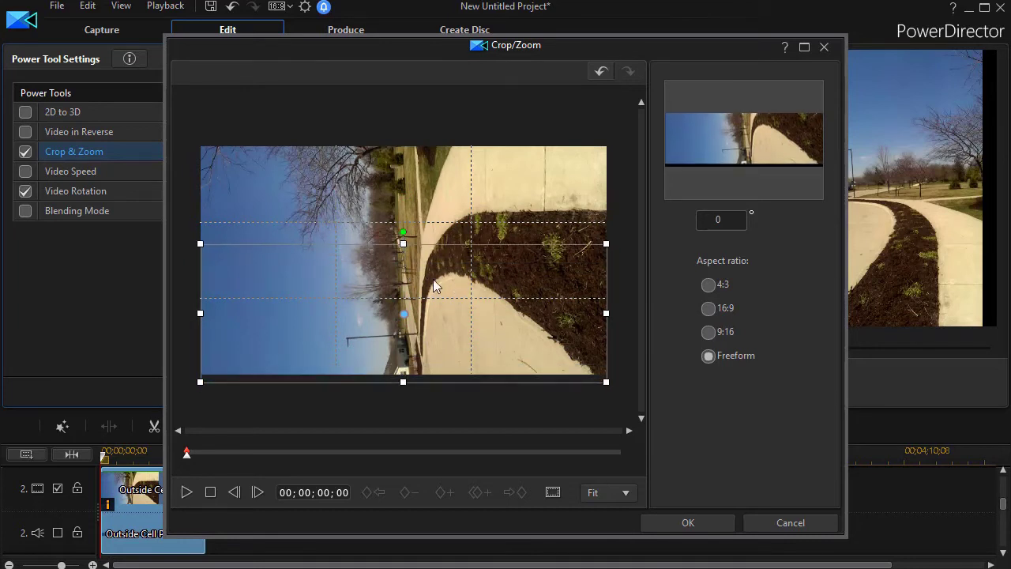
pyautogui.moveTo(405, 313); pyautogui.dragTo(406, 305)
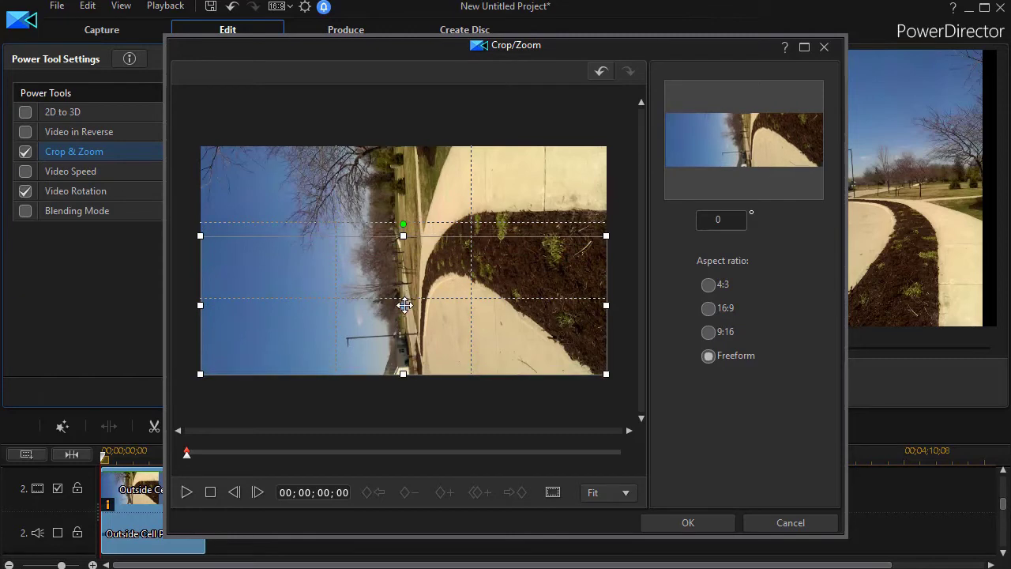
pyautogui.click(687, 524)
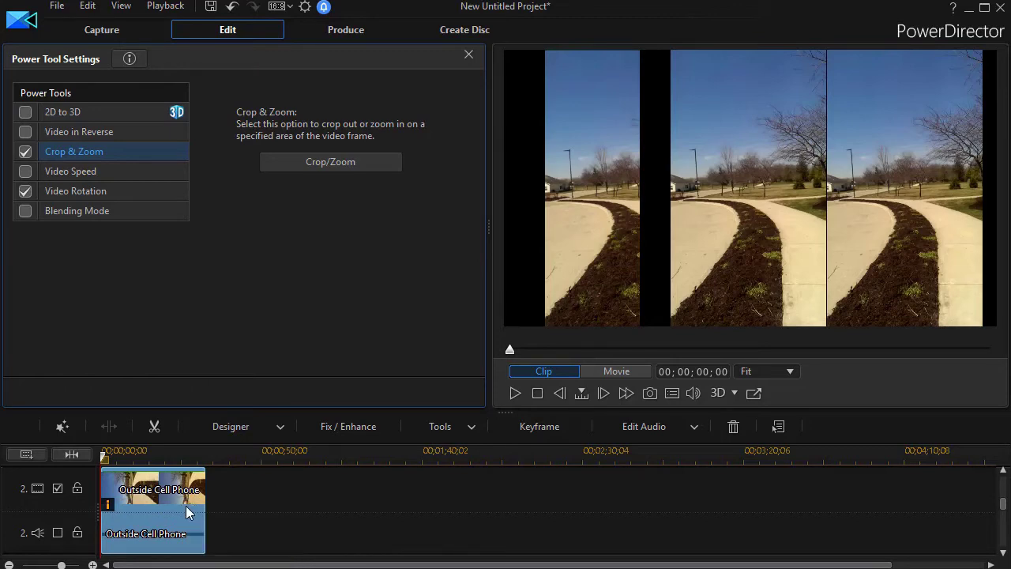
# Scale up the cropped left copy in PiP Designer and place it at X 0.168, Y 0.501
pyautogui.doubleClick(189, 513)
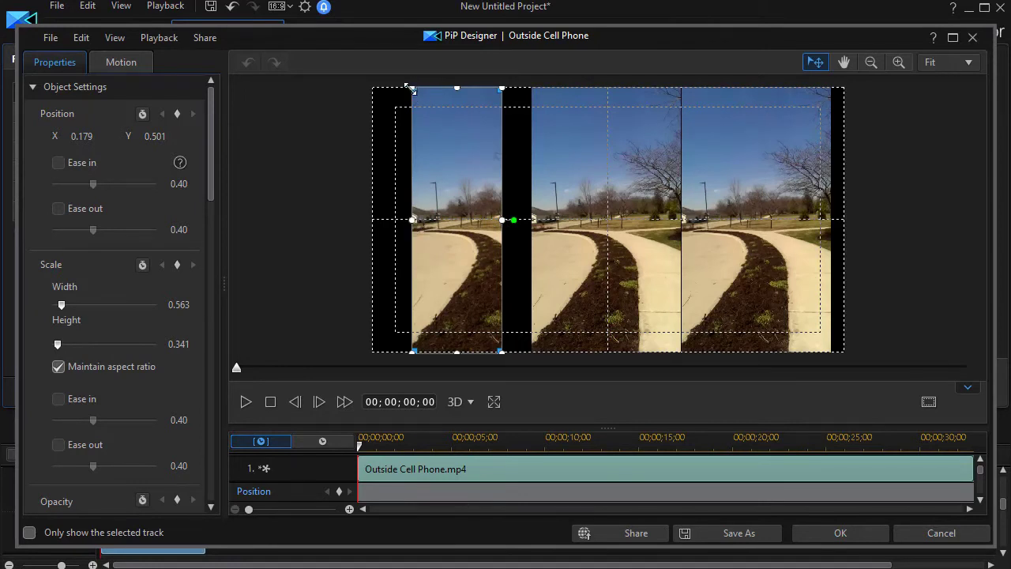
pyautogui.moveTo(410, 87); pyautogui.dragTo(400, 90)
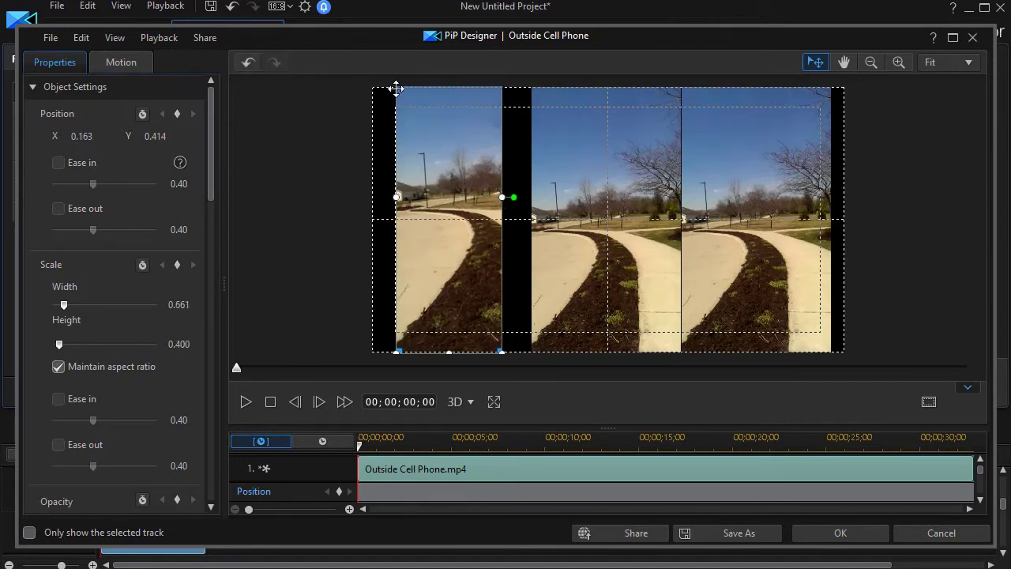
pyautogui.moveTo(396, 354); pyautogui.dragTo(339, 369)
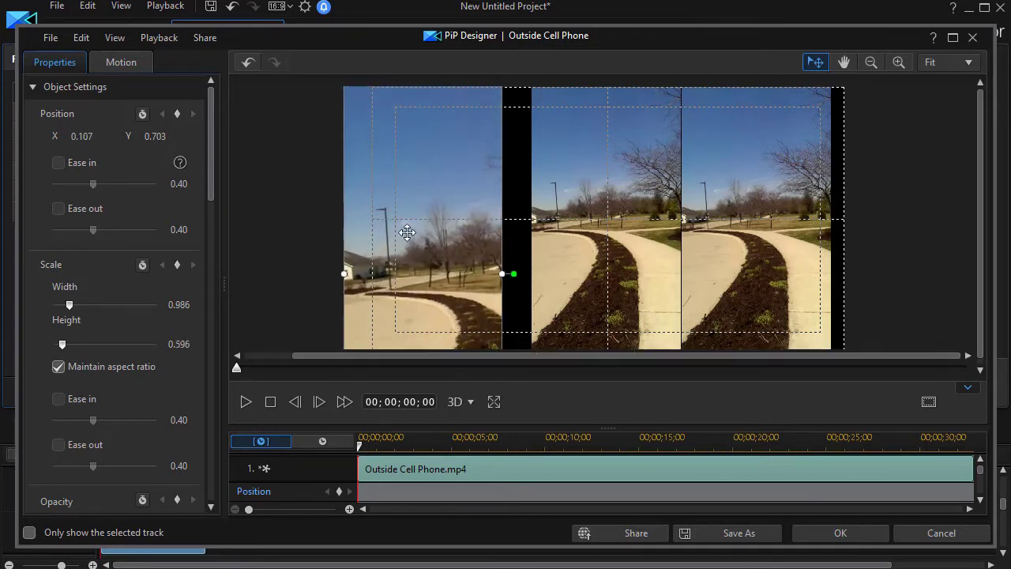
pyautogui.moveTo(418, 208); pyautogui.dragTo(435, 154)
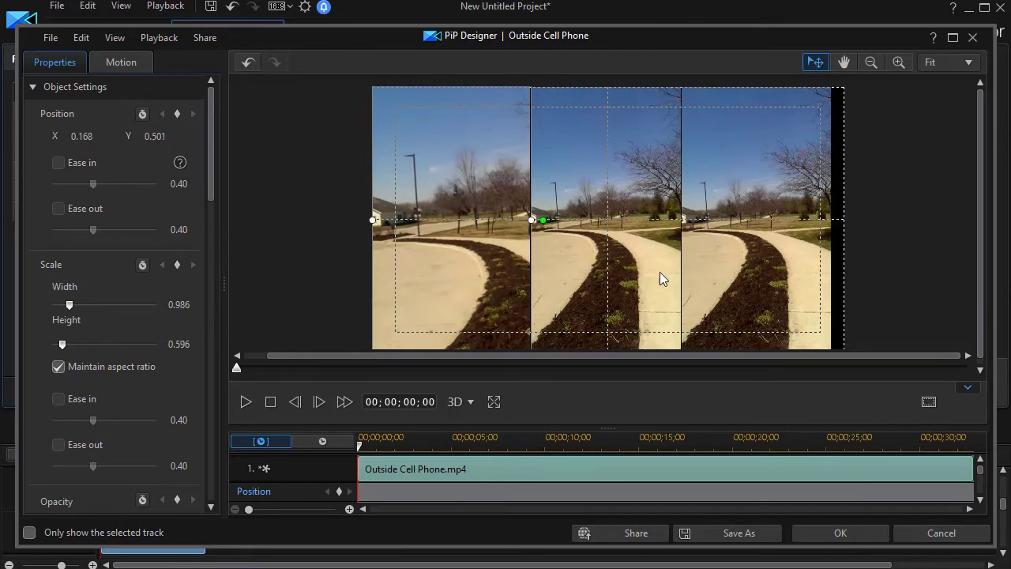
pyautogui.click(841, 535)
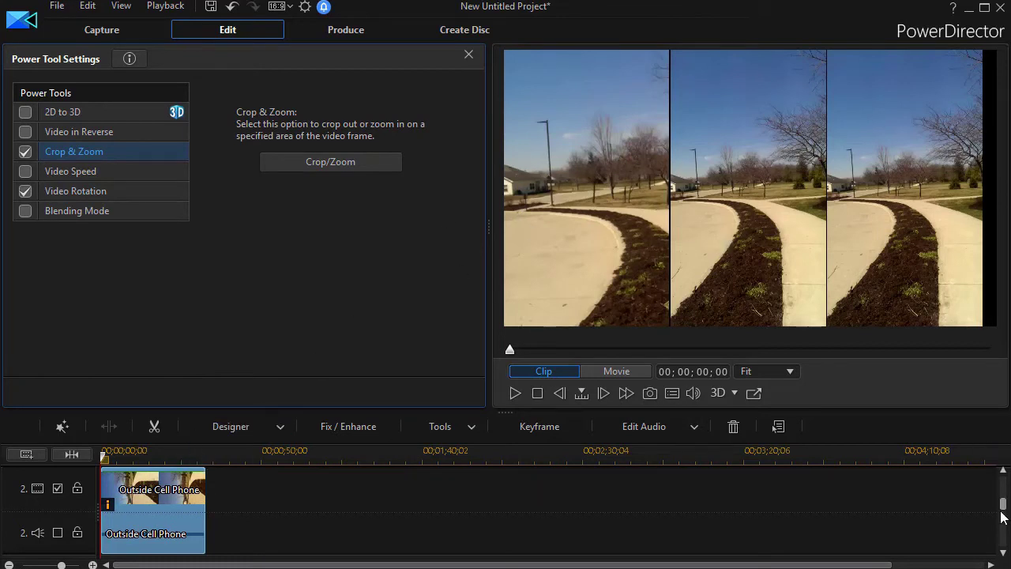
# Enable Crop & Zoom on the track 3 copy and freeform-crop it to a thinner, higher band
pyautogui.scroll(-3, 1006, 512)
pyautogui.click(106, 191)
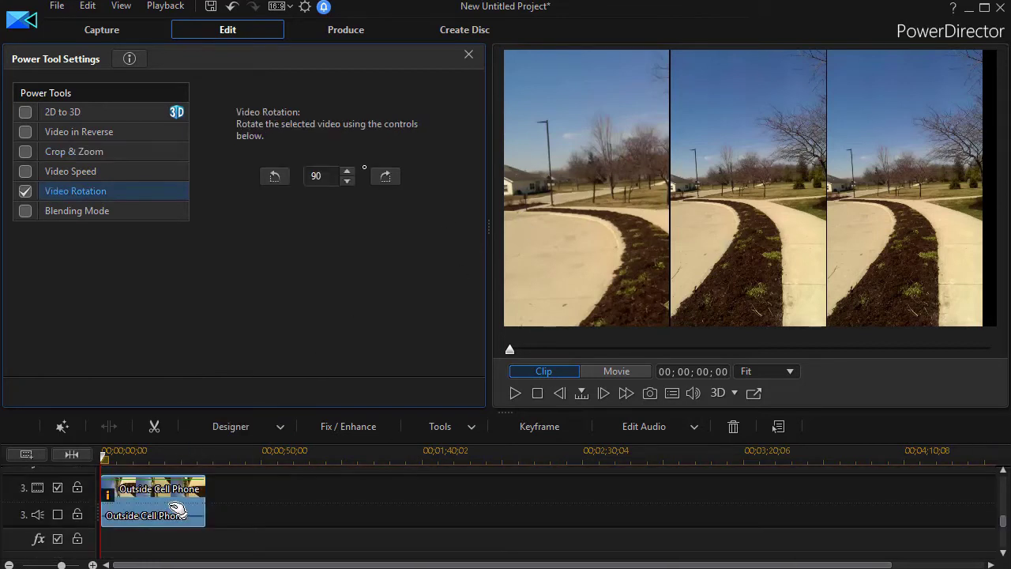
pyautogui.click(27, 153)
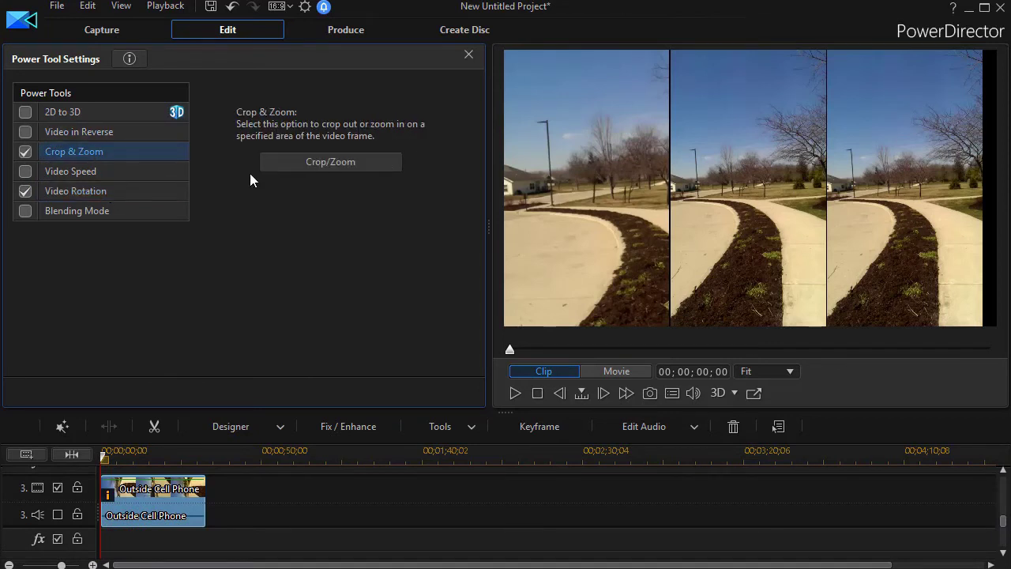
pyautogui.click(300, 162)
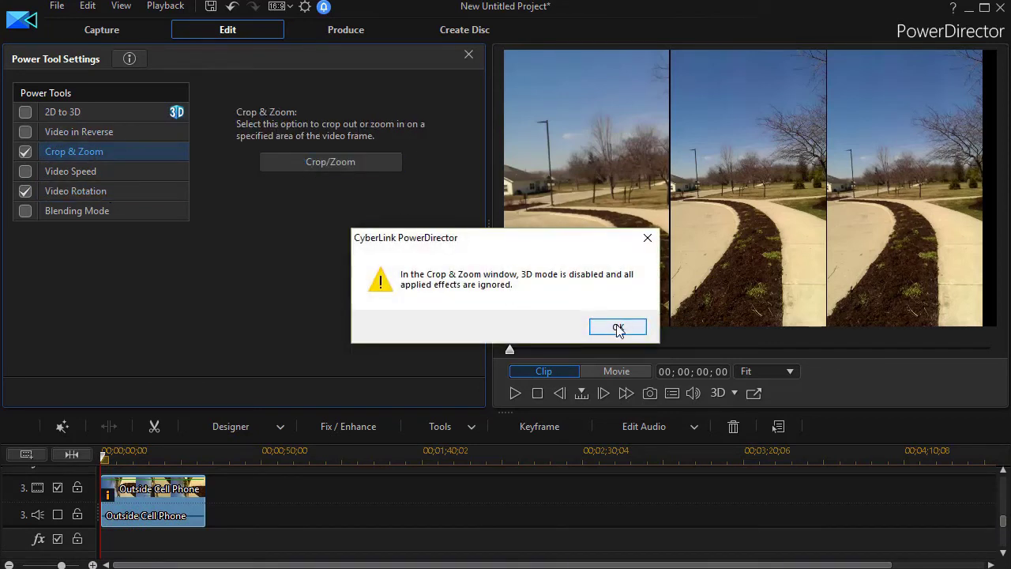
pyautogui.click(616, 326)
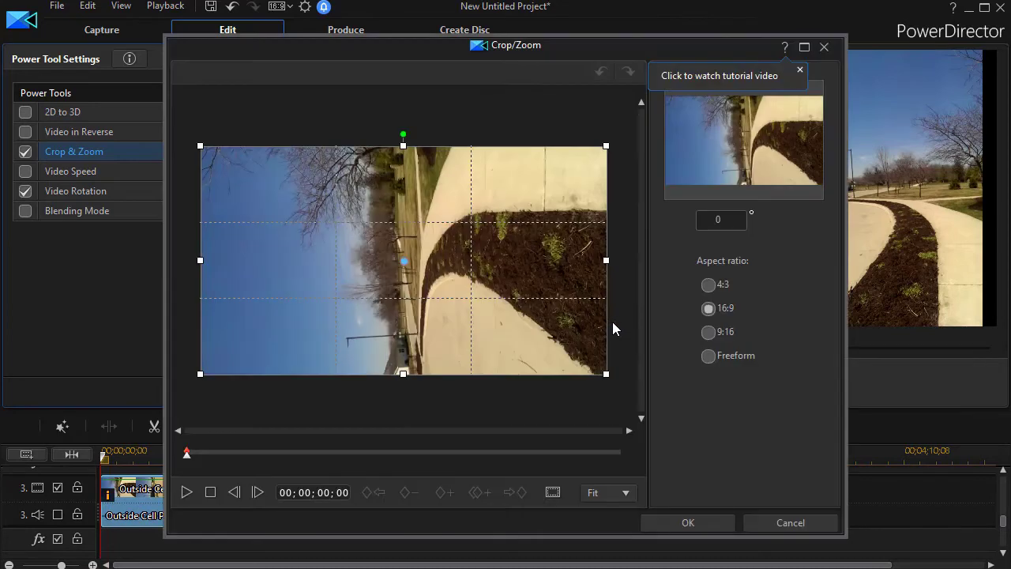
pyautogui.click(714, 359)
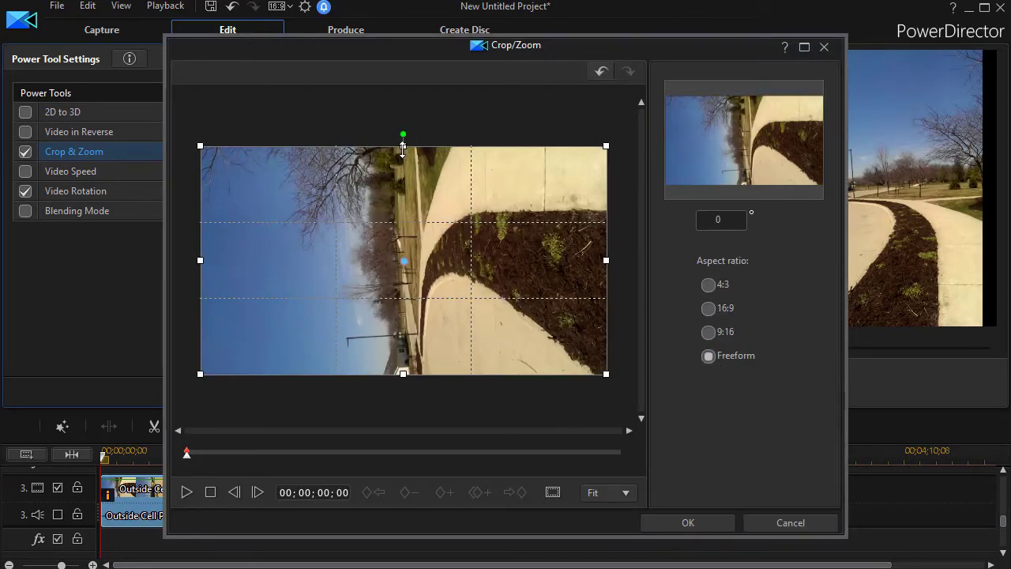
pyautogui.moveTo(403, 145); pyautogui.dragTo(398, 196)
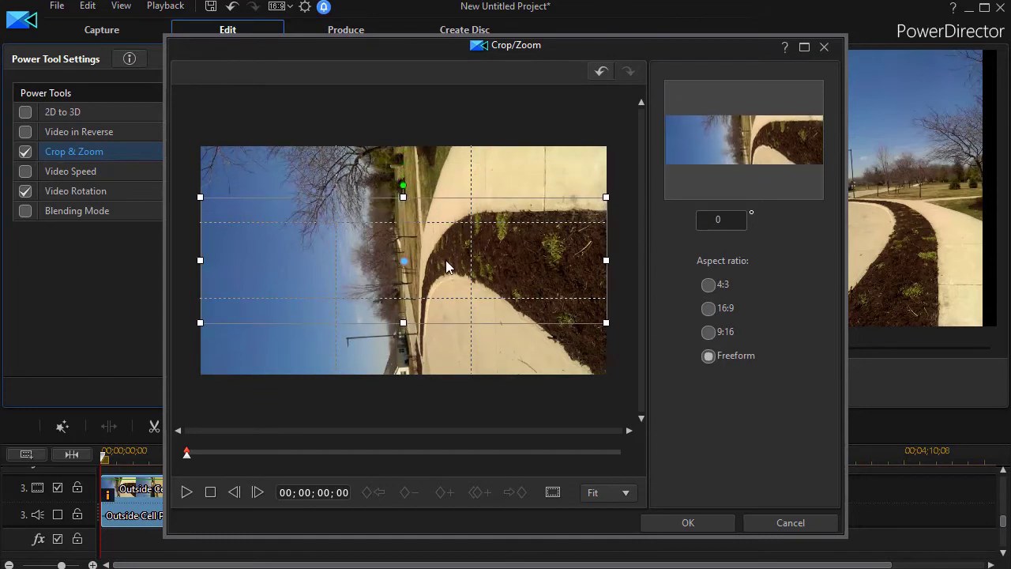
pyautogui.moveTo(402, 261); pyautogui.dragTo(398, 207)
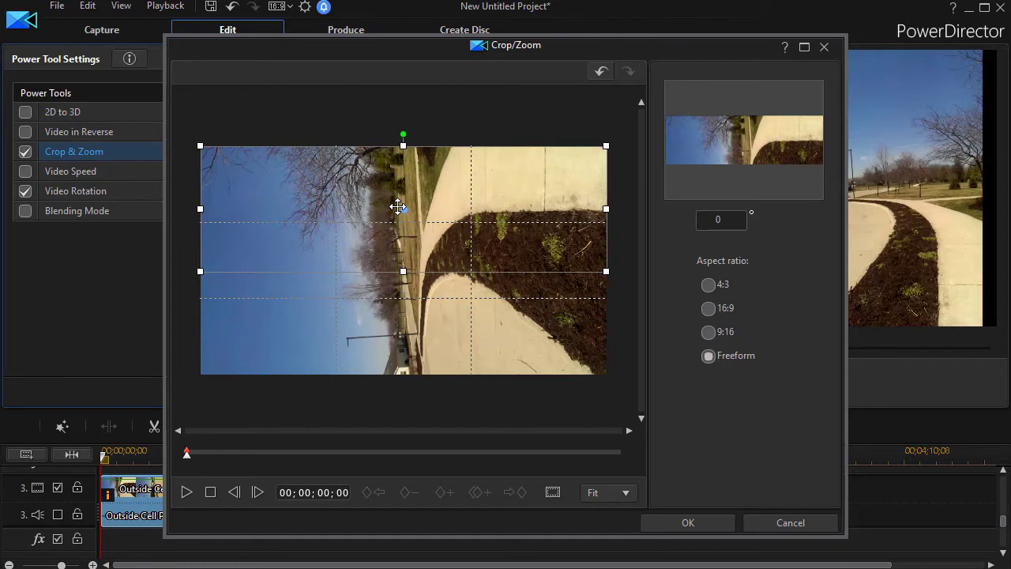
pyautogui.click(677, 523)
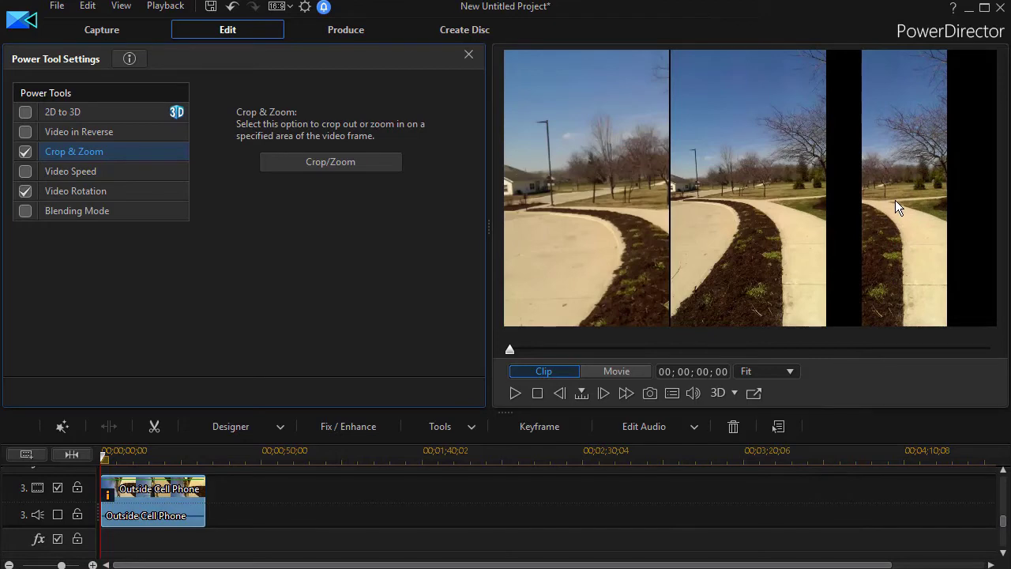
# Enlarge and reposition the right copy in PiP Designer to cover the black strip
pyautogui.doubleClick(182, 505)
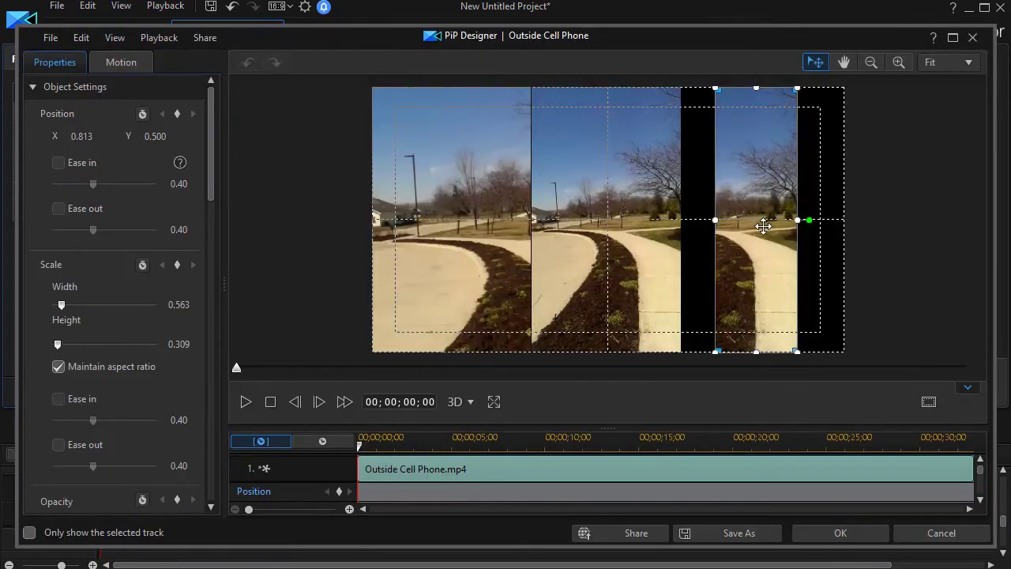
pyautogui.click(750, 221)
pyautogui.moveTo(750, 221); pyautogui.dragTo(752, 221)
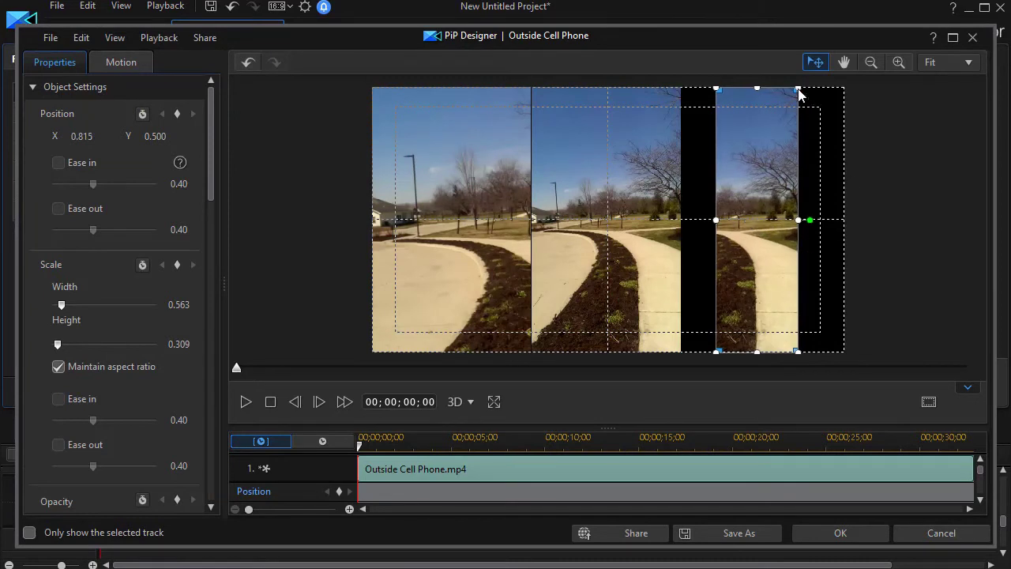
pyautogui.moveTo(797, 92); pyautogui.dragTo(855, 63)
pyautogui.moveTo(782, 190); pyautogui.dragTo(748, 197)
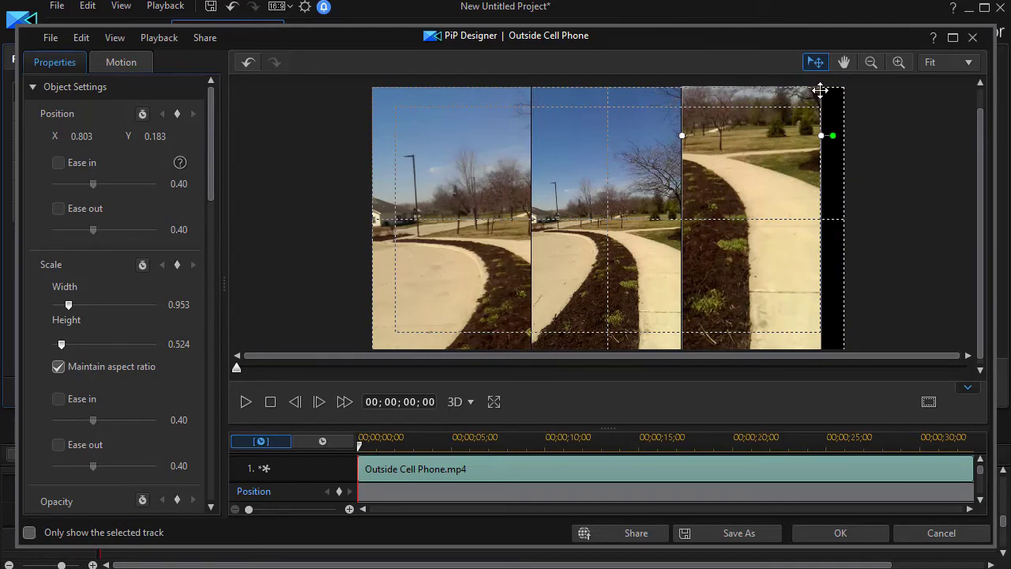
pyautogui.moveTo(829, 136); pyautogui.dragTo(844, 137)
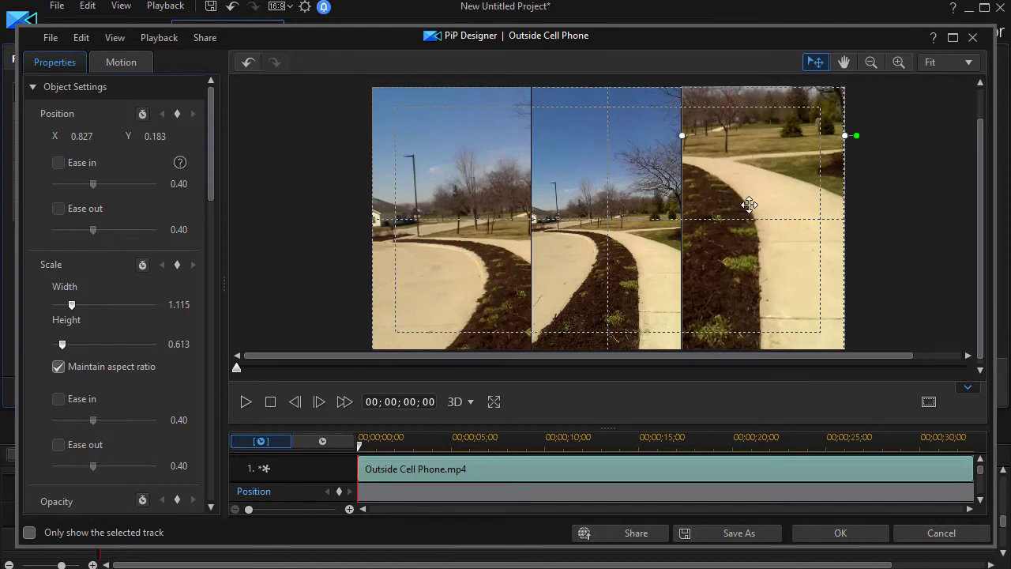
pyautogui.moveTo(763, 135); pyautogui.dragTo(760, 215)
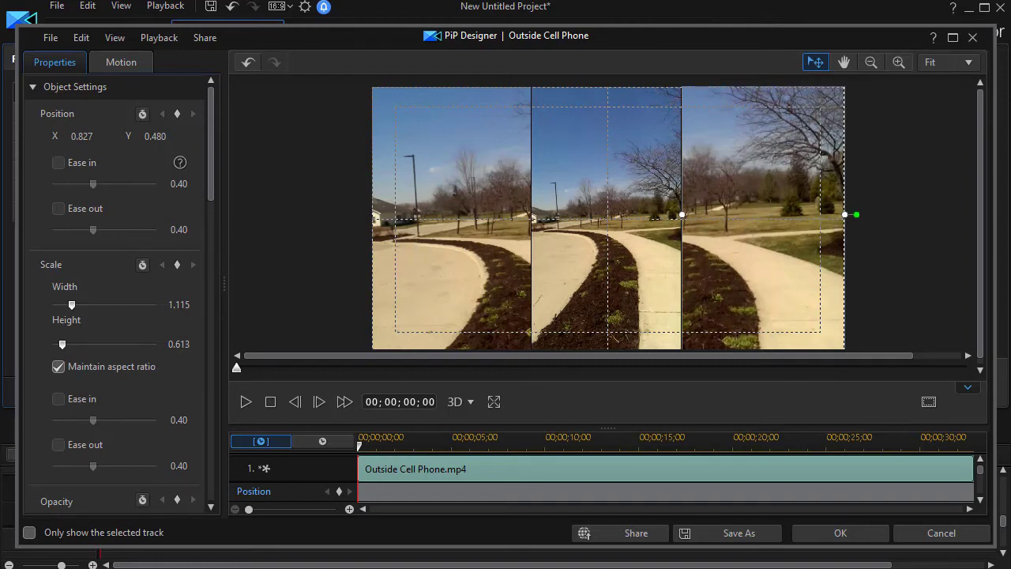
pyautogui.click(861, 542)
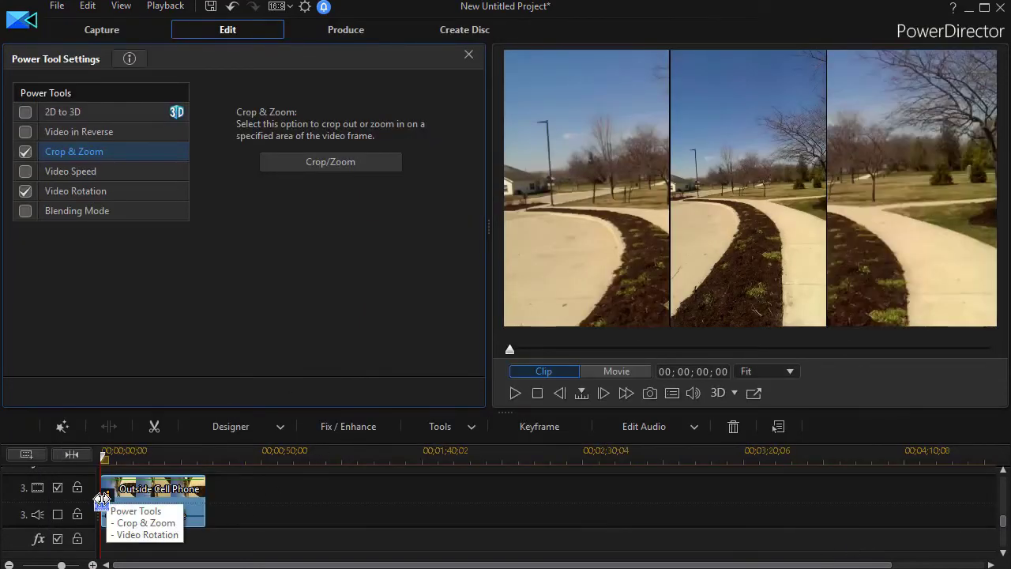
# Place a Blur effect on track 2's effect track and open its settings at Degree 5
pyautogui.moveTo(1002, 523)
pyautogui.mouseDown()
pyautogui.moveTo(1003, 501)
pyautogui.moveTo(1003, 512)
pyautogui.mouseUp()
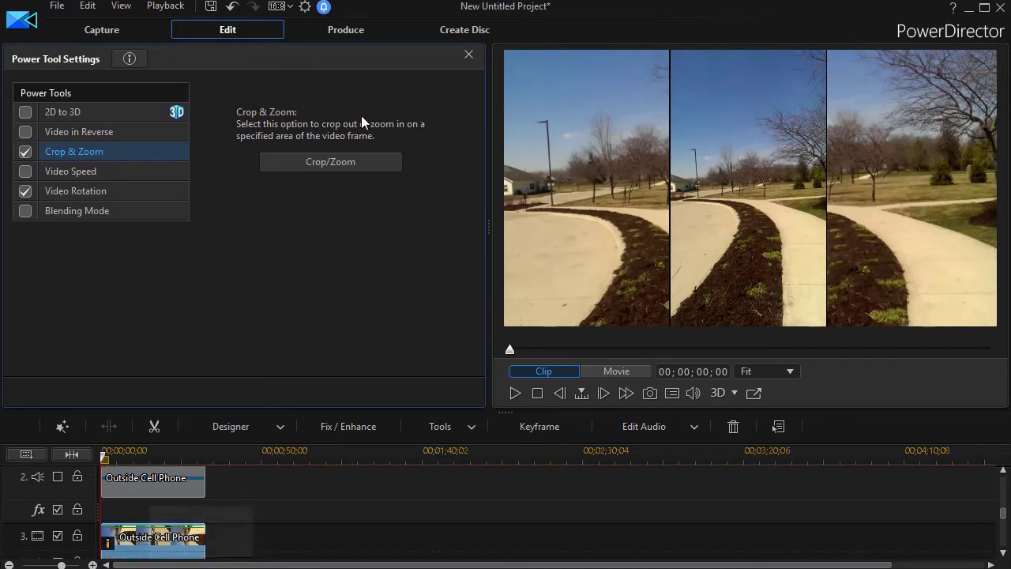
pyautogui.click(467, 49)
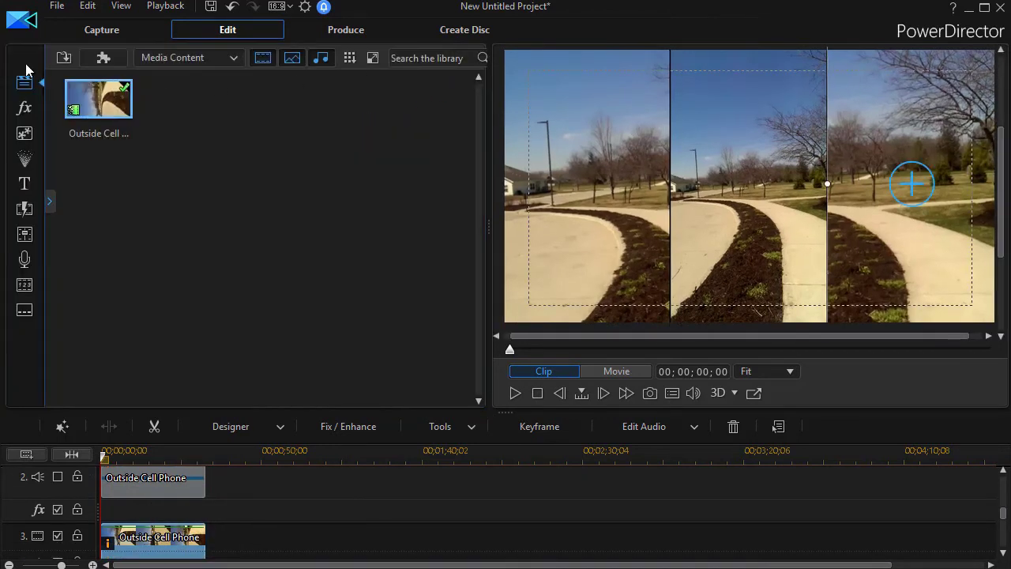
pyautogui.click(24, 110)
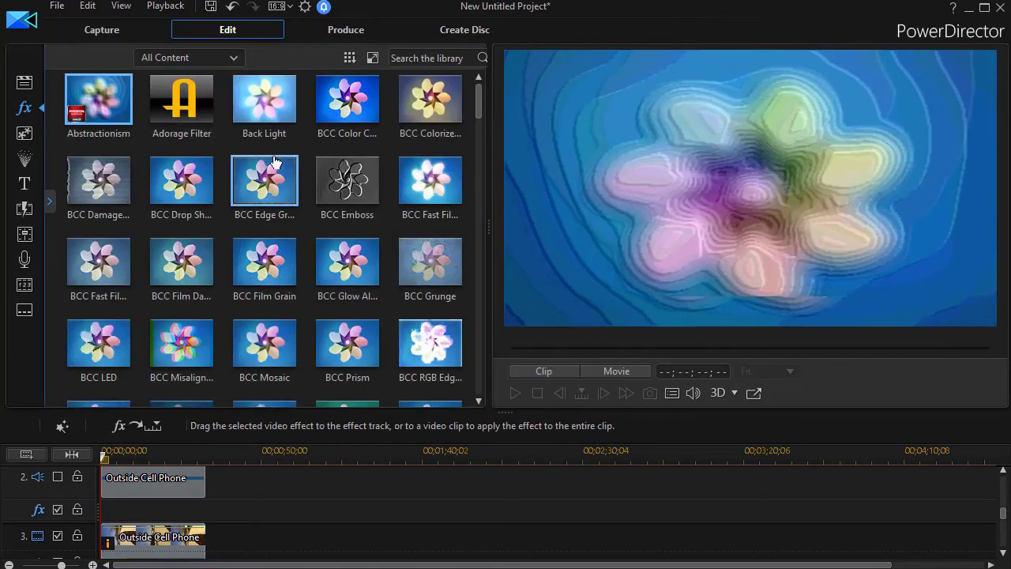
pyautogui.scroll(-3, 302, 227)
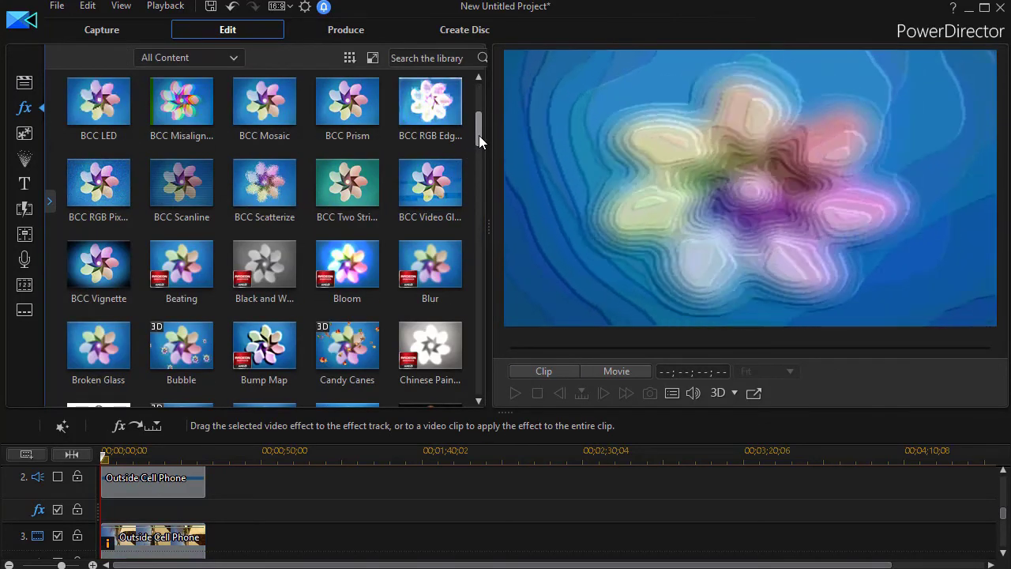
pyautogui.click(429, 263)
pyautogui.moveTo(429, 263); pyautogui.dragTo(206, 531)
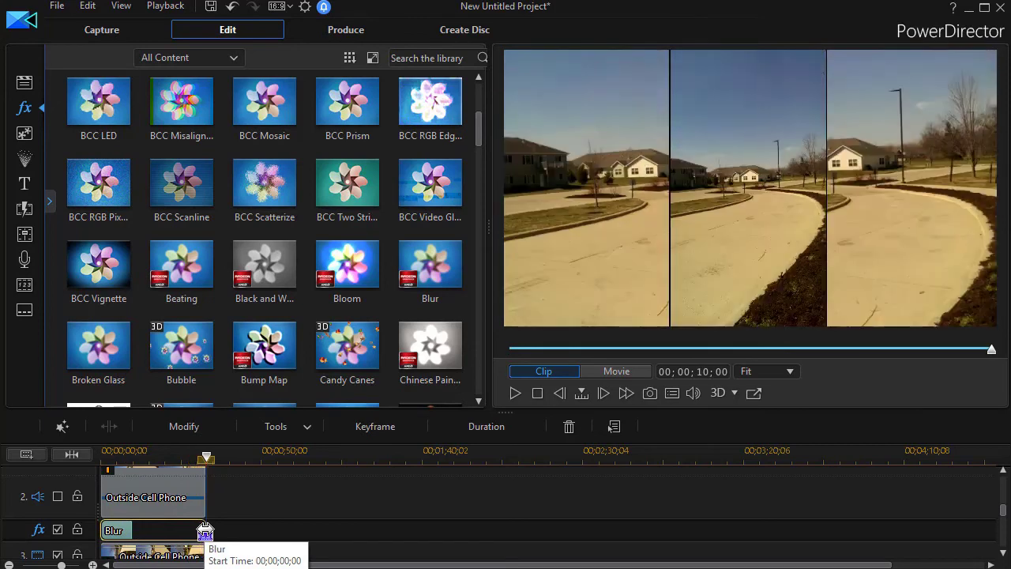
pyautogui.doubleClick(165, 536)
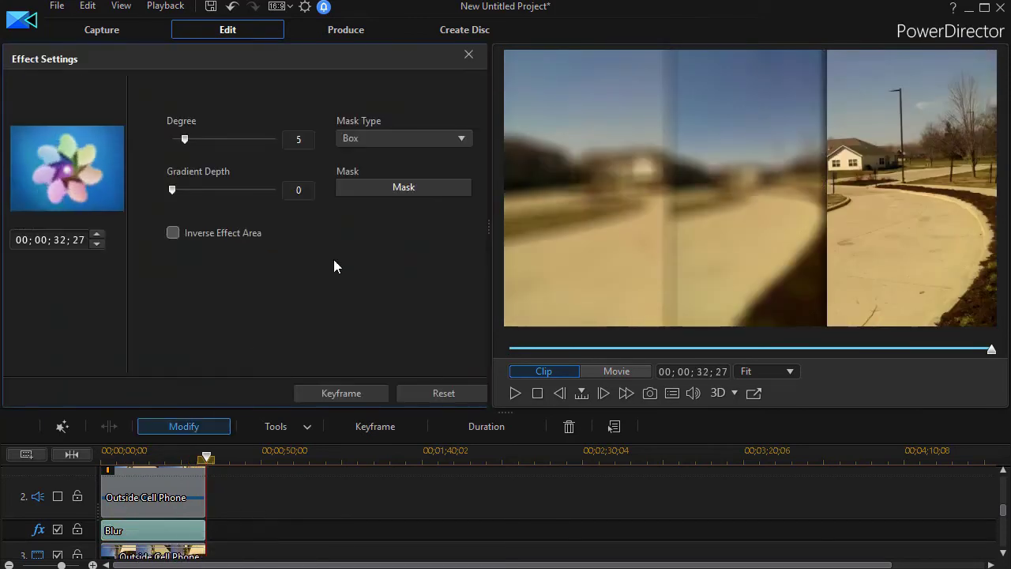
# Narrow the Blur's box mask to cover only the left copy of the frame
pyautogui.click(392, 189)
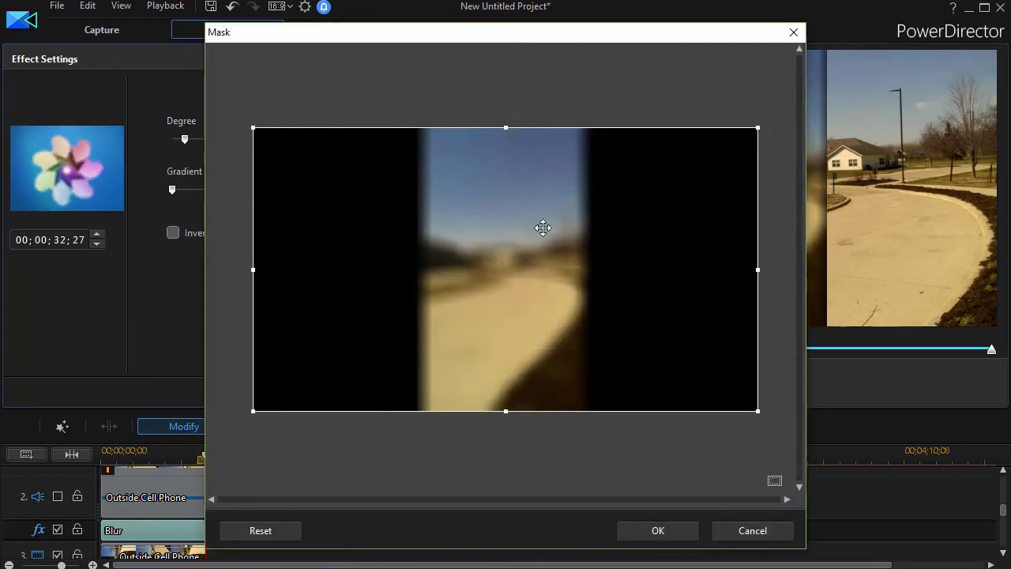
pyautogui.moveTo(757, 271); pyautogui.dragTo(426, 318)
pyautogui.moveTo(421, 271); pyautogui.dragTo(424, 271)
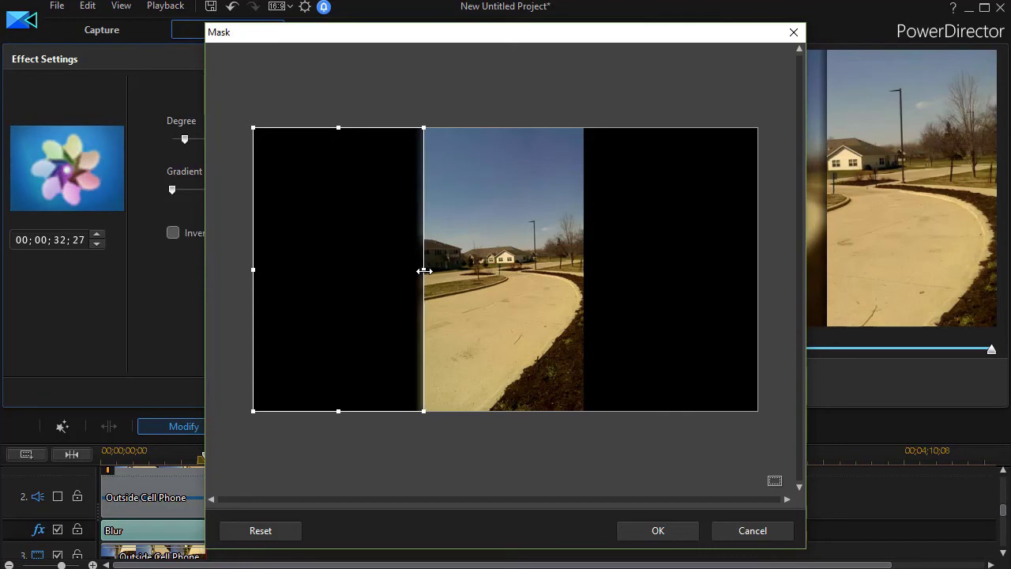
pyautogui.click(661, 536)
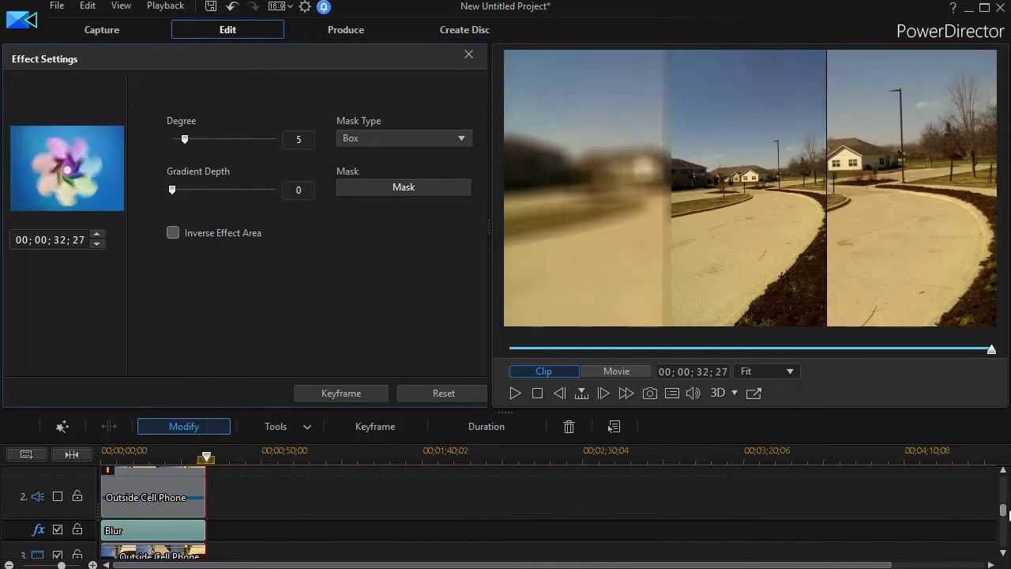
pyautogui.moveTo(1003, 515); pyautogui.dragTo(1001, 529)
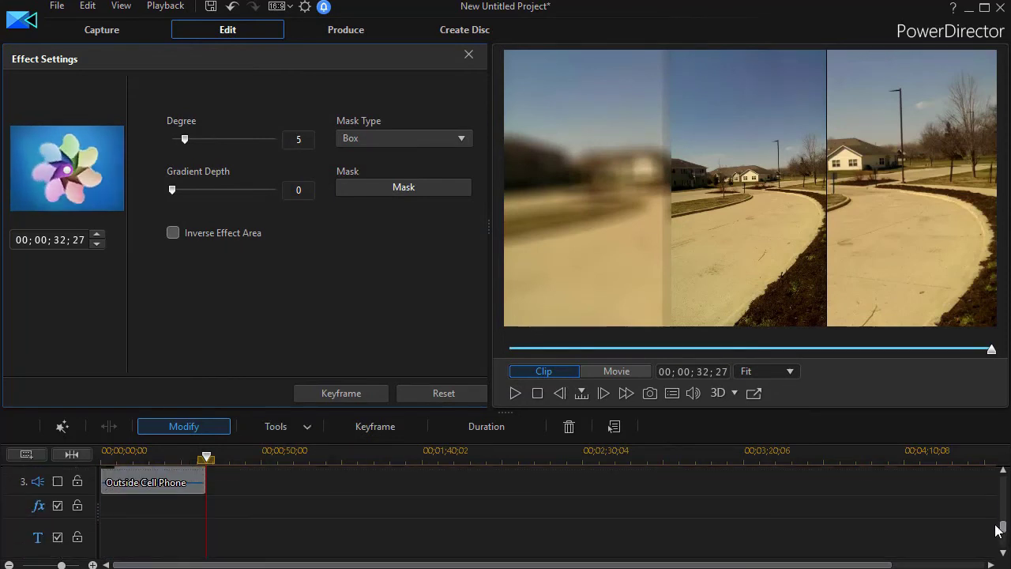
# Add a second Blur effect to track 3's effect track and open its settings
pyautogui.click(469, 56)
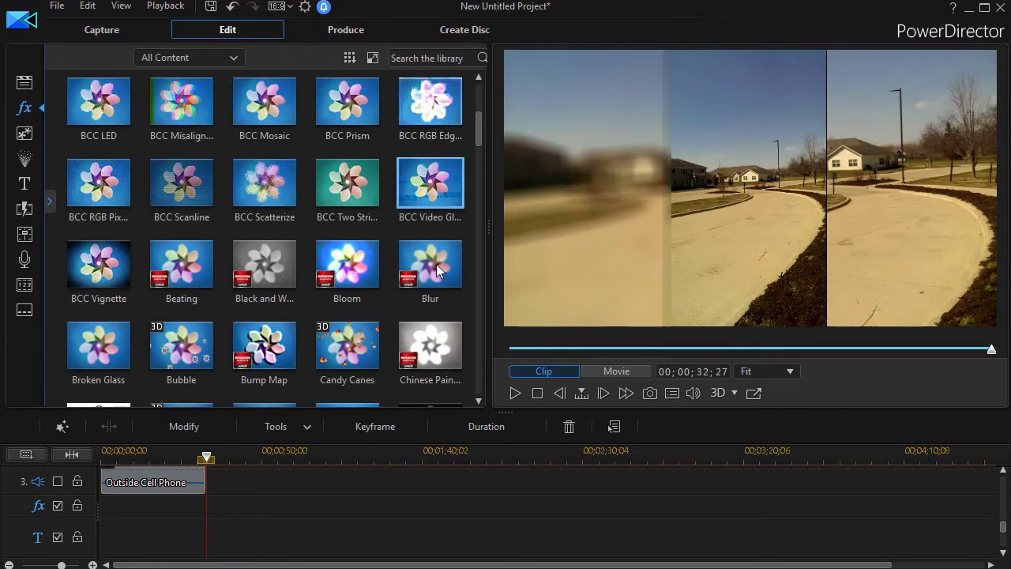
pyautogui.moveTo(438, 271); pyautogui.dragTo(205, 522)
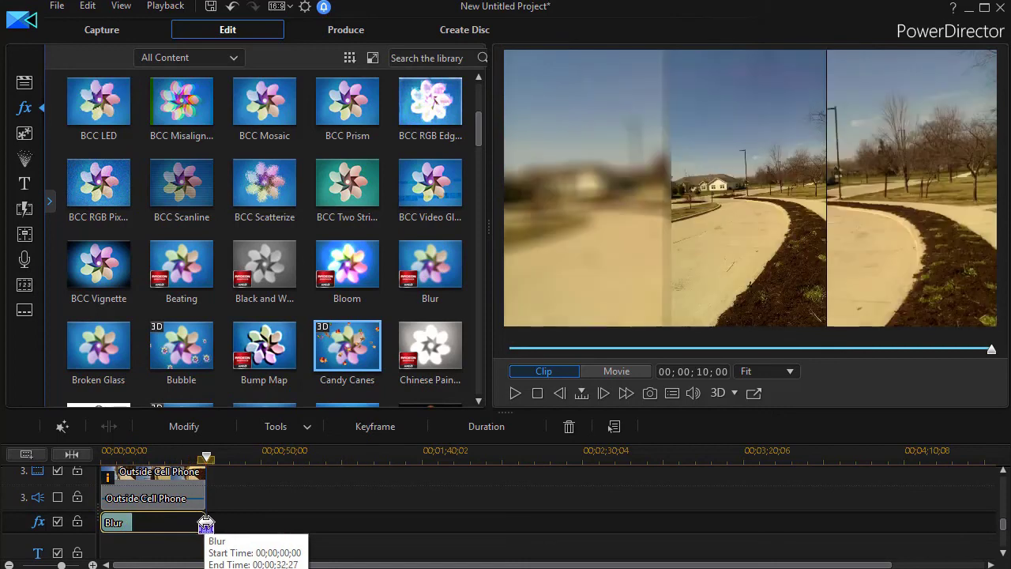
pyautogui.click(124, 521)
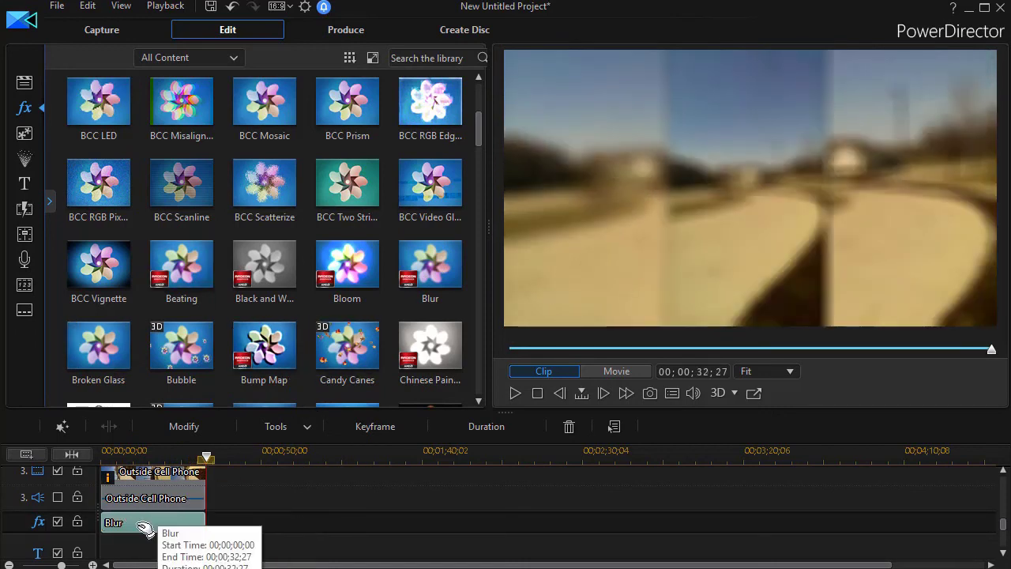
pyautogui.doubleClick(140, 525)
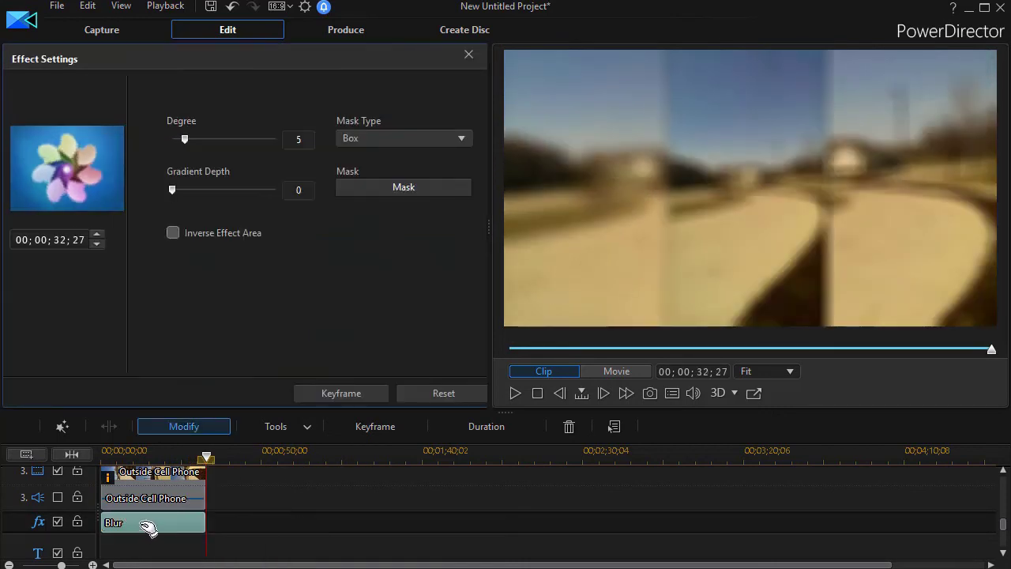
# Limit this Blur's mask to the right-hand copy of the frame
pyautogui.click(385, 192)
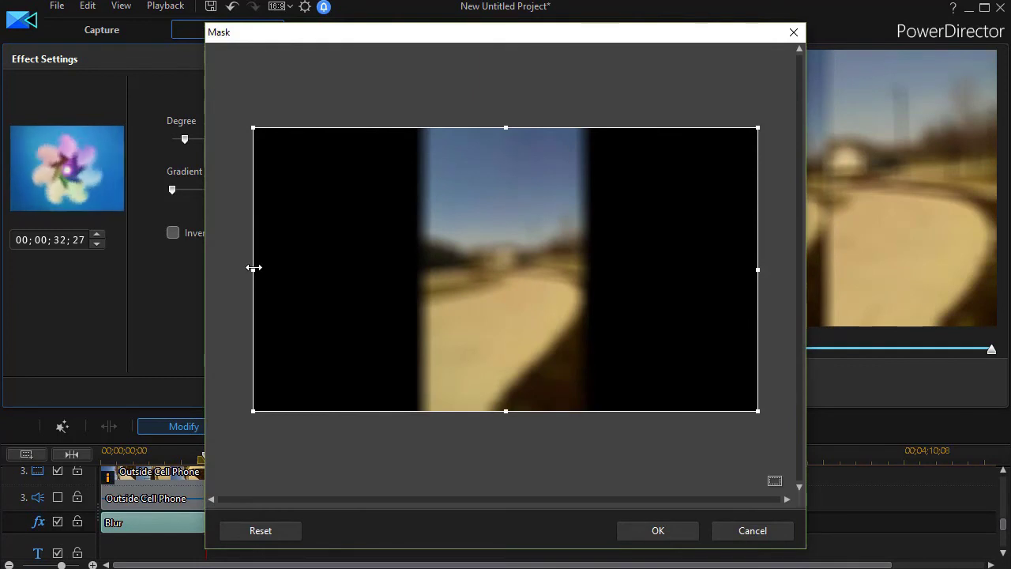
pyautogui.moveTo(255, 268); pyautogui.dragTo(582, 297)
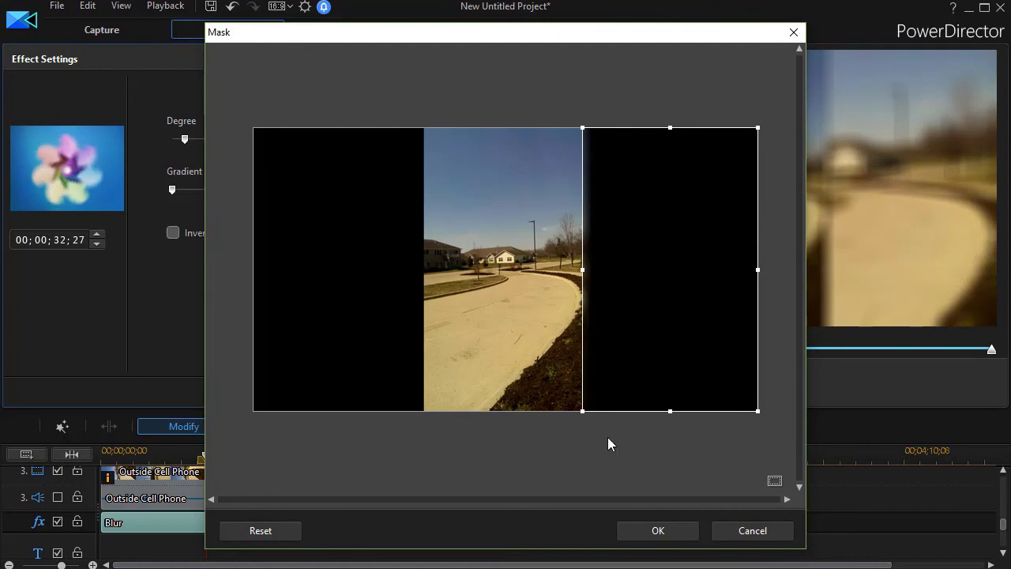
pyautogui.click(658, 532)
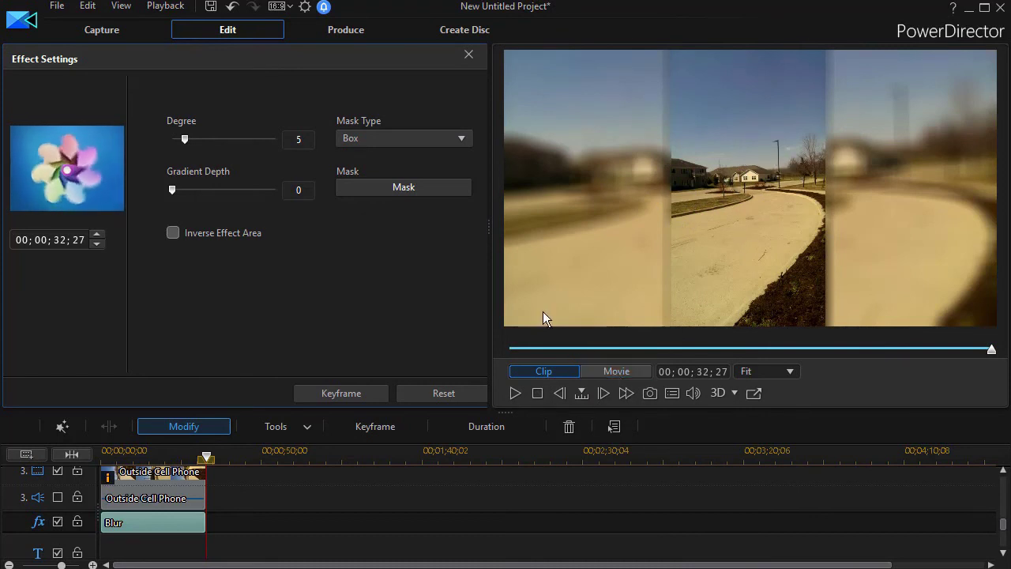
# Enlarge the preview and play the whole movie in Movie mode from the start
pyautogui.moveTo(487, 224); pyautogui.dragTo(305, 226)
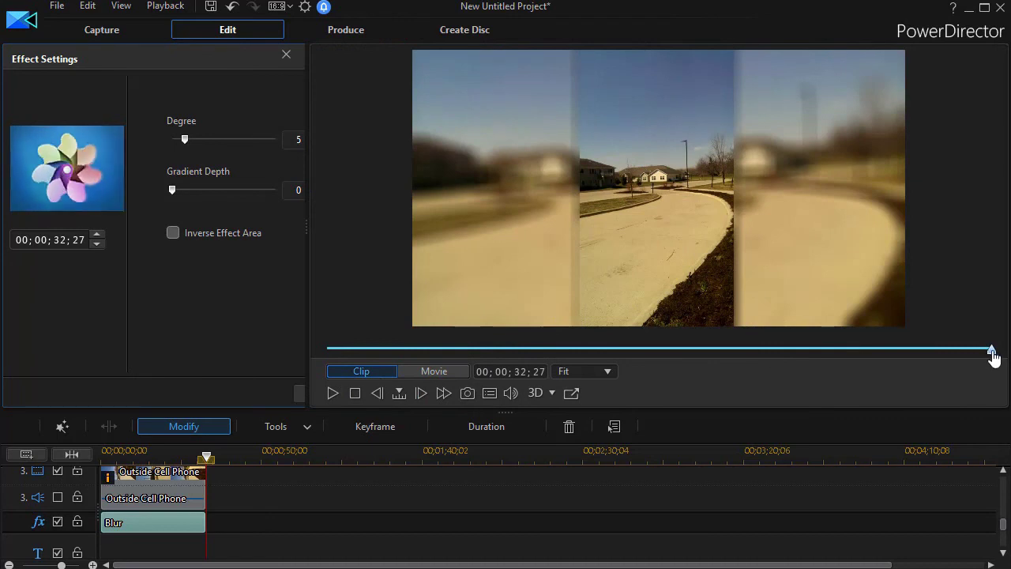
pyautogui.moveTo(994, 357); pyautogui.dragTo(295, 365)
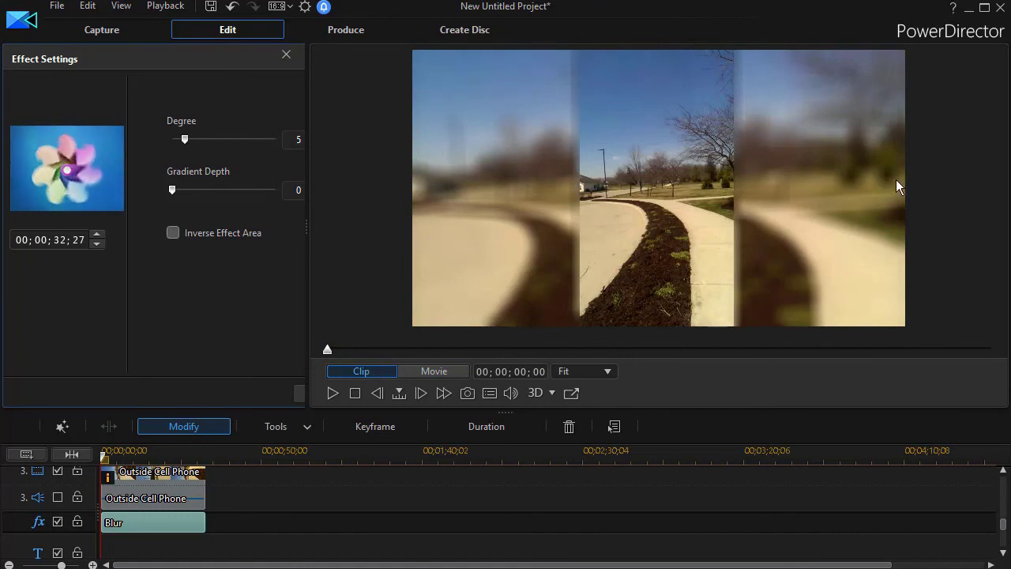
pyautogui.click(456, 368)
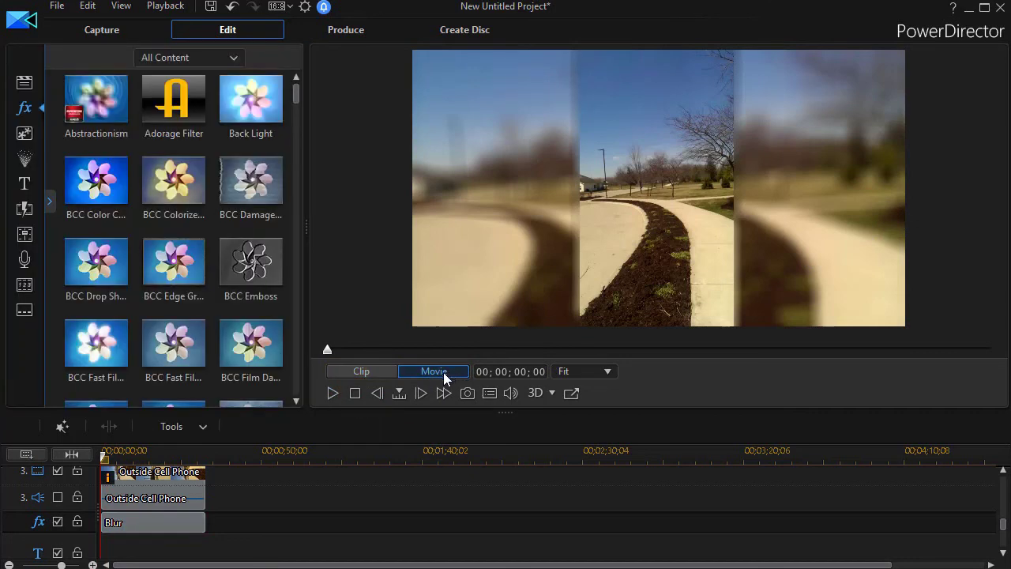
pyautogui.click(334, 394)
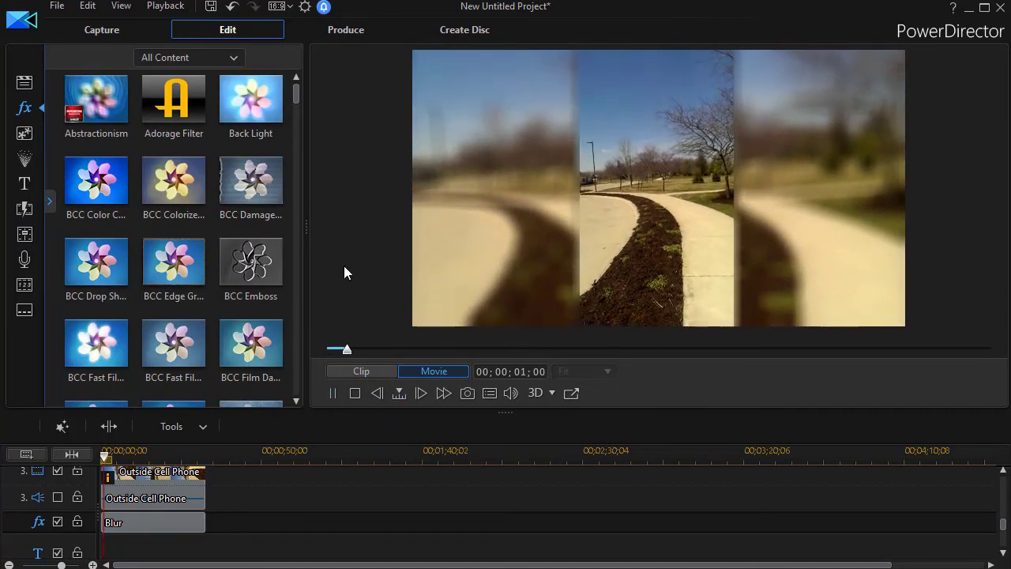